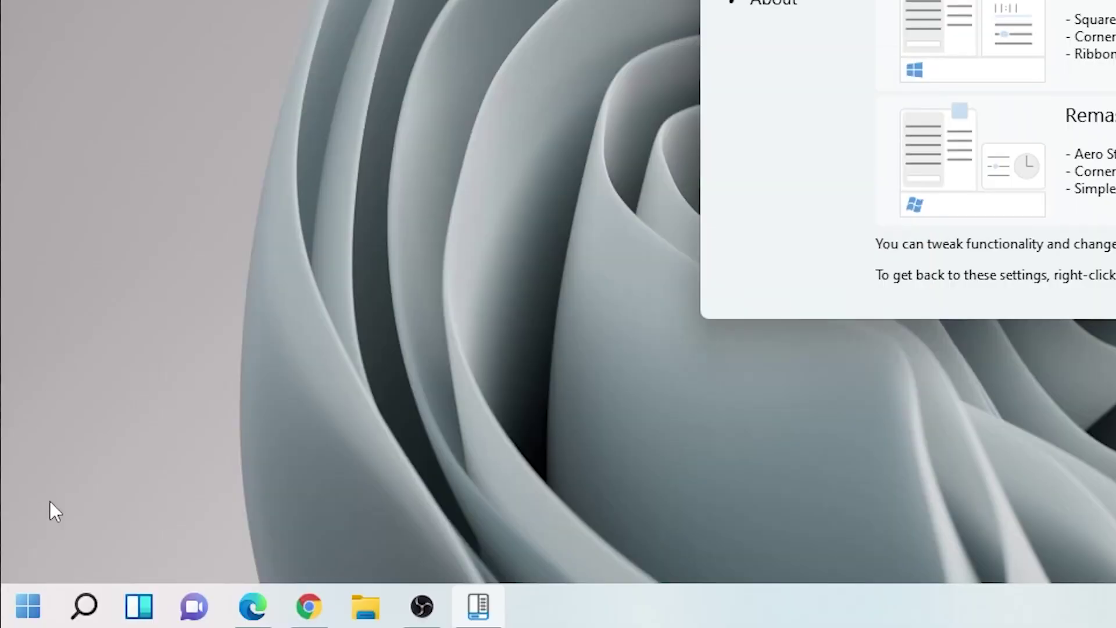
Check StartAllBack licence prices on startallback.com in Edge, then download the 3.0.6 setup file.
{"action": "left_click", "coordinate": [23, 609]}
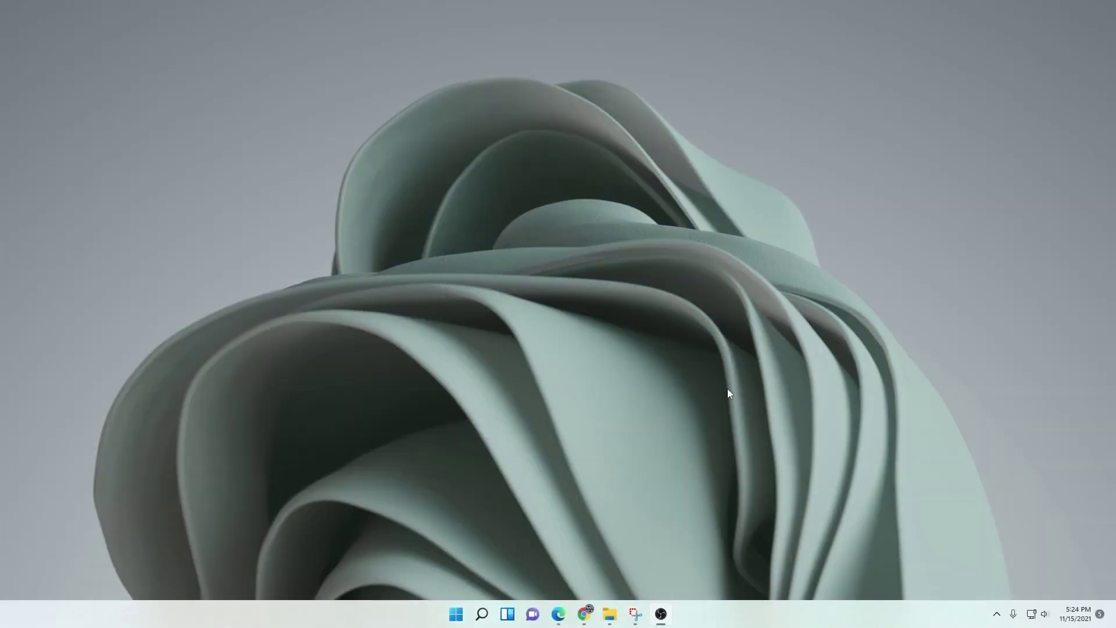
{"action": "left_click", "coordinate": [559, 614]}
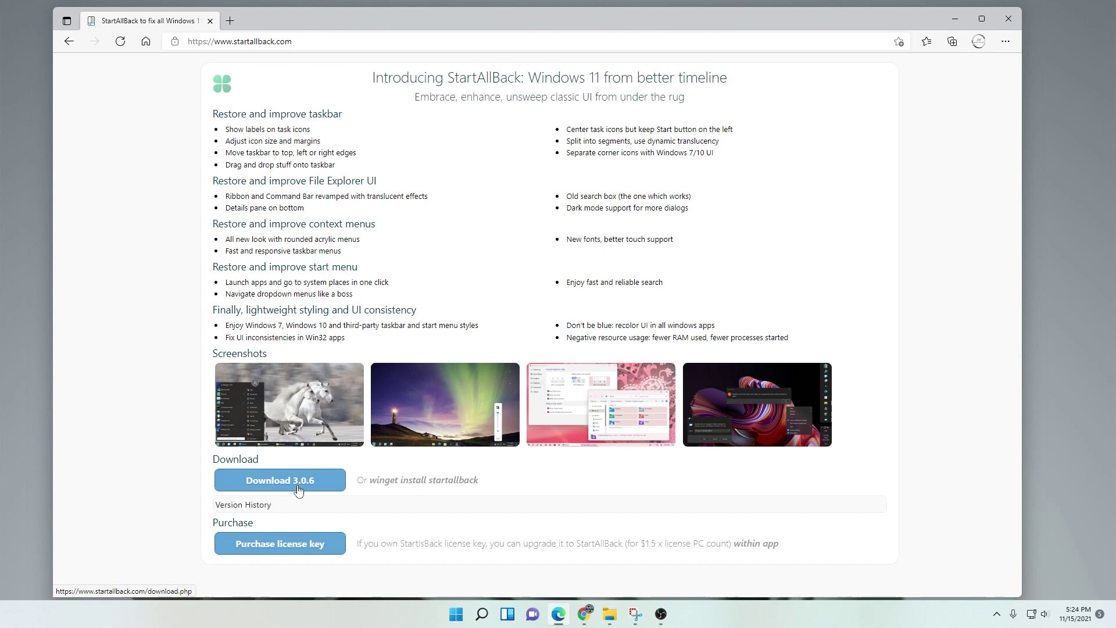
{"action": "left_click", "coordinate": [292, 550]}
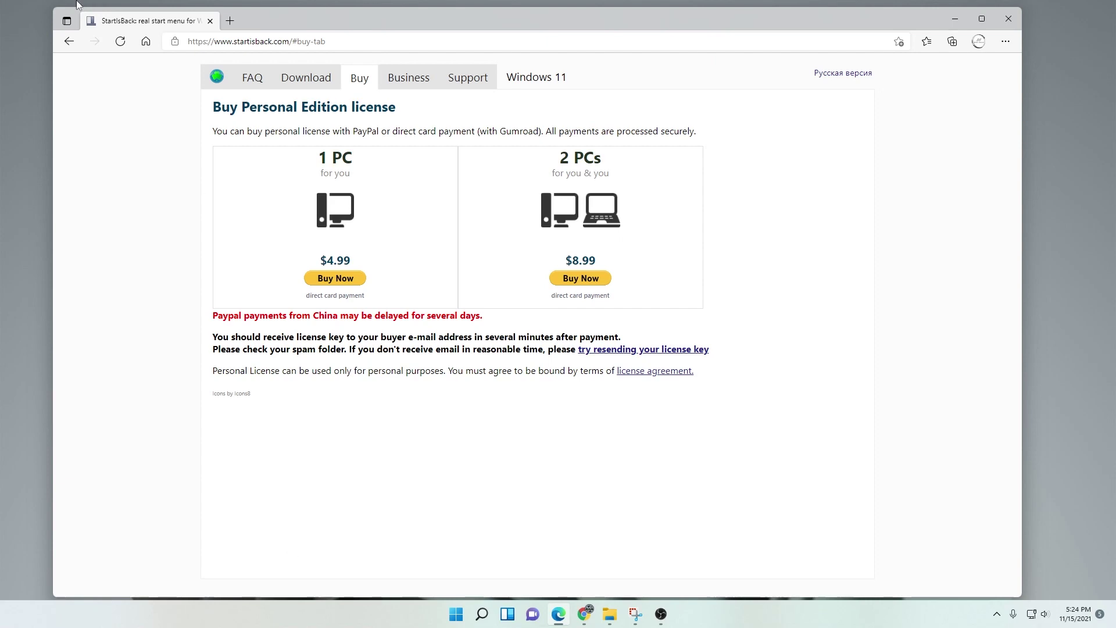
{"action": "left_click", "coordinate": [75, 45]}
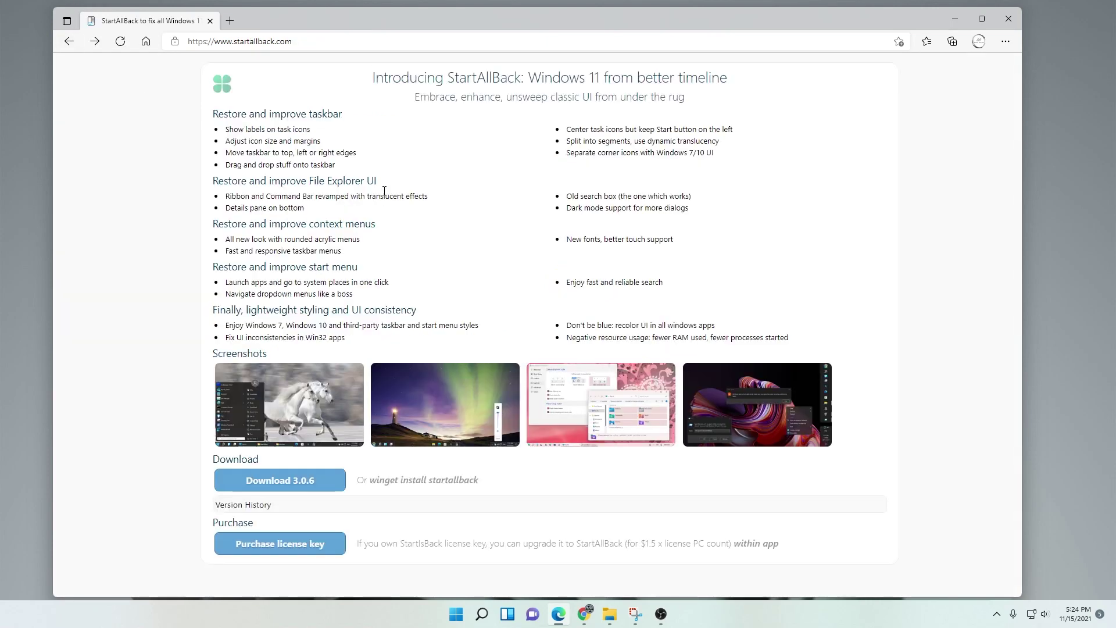
{"action": "left_click", "coordinate": [289, 486]}
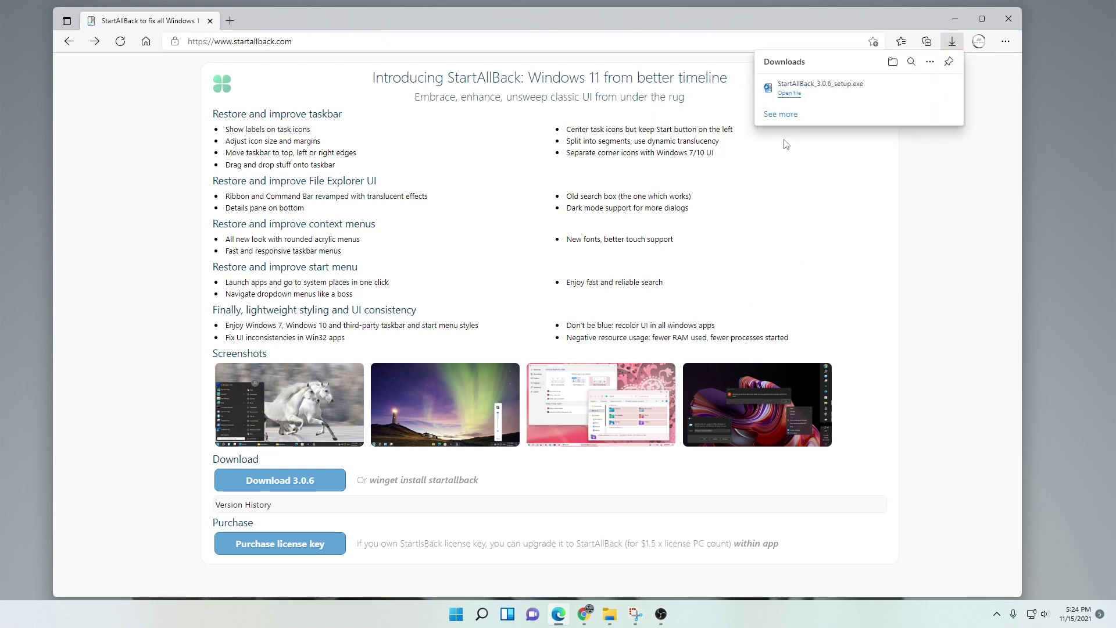
Run the downloaded StartAllBack_3.0.6_setup.exe to install StartAllBack 3.0.6.
{"action": "left_click", "coordinate": [786, 97]}
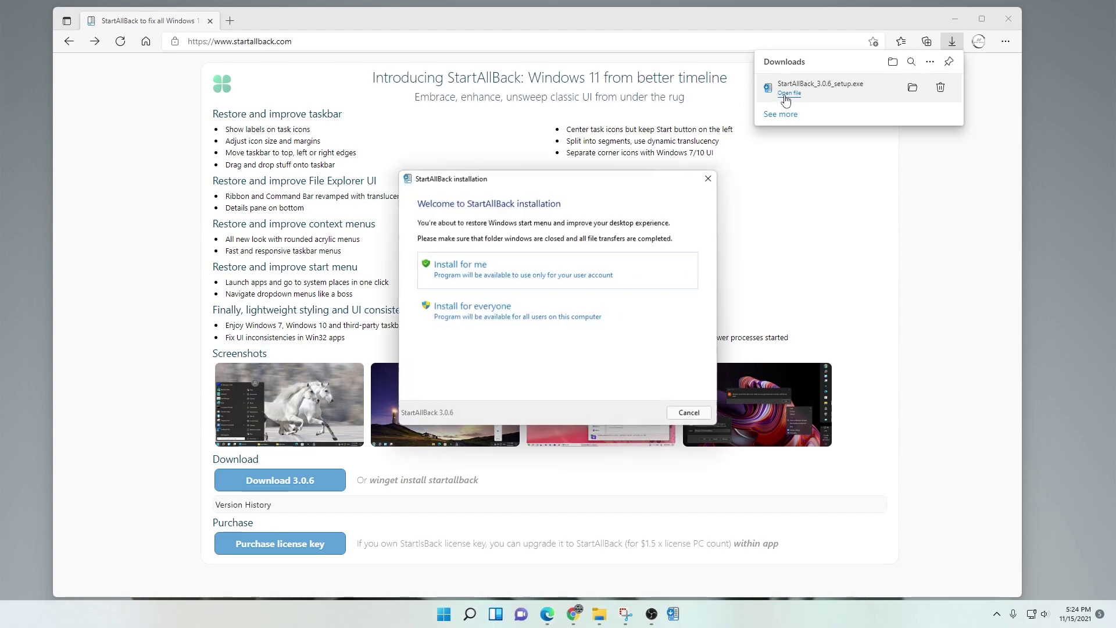
{"action": "left_click", "coordinate": [953, 23]}
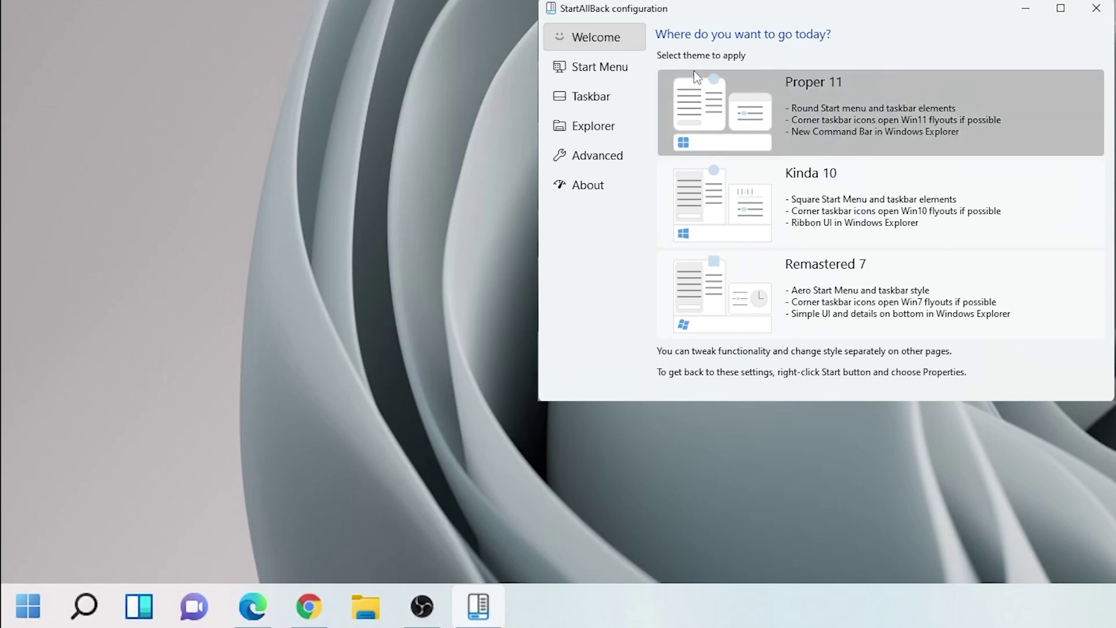
Apply the Proper 11 theme and preview its rounded classic Start menu.
{"action": "left_click", "coordinate": [829, 108]}
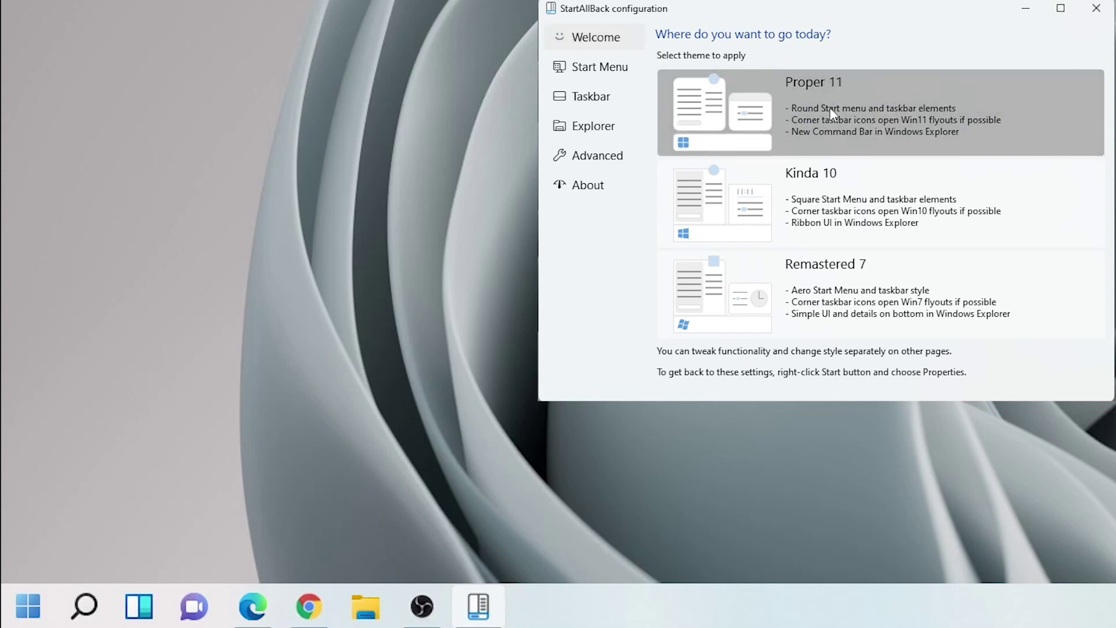
{"action": "left_click", "coordinate": [20, 609]}
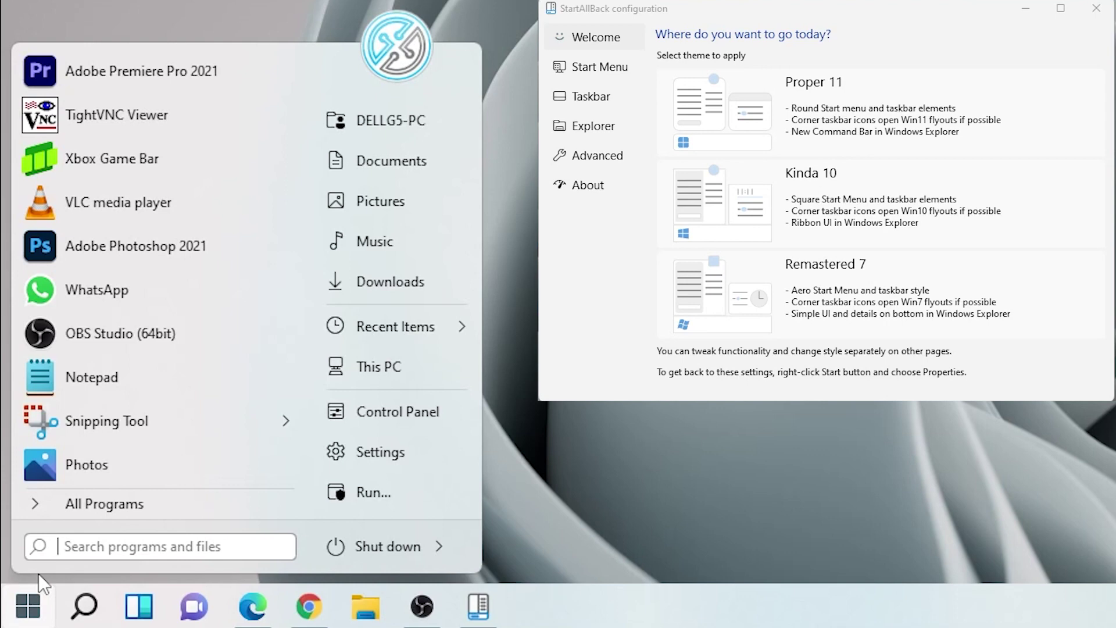
{"action": "left_click", "coordinate": [611, 259]}
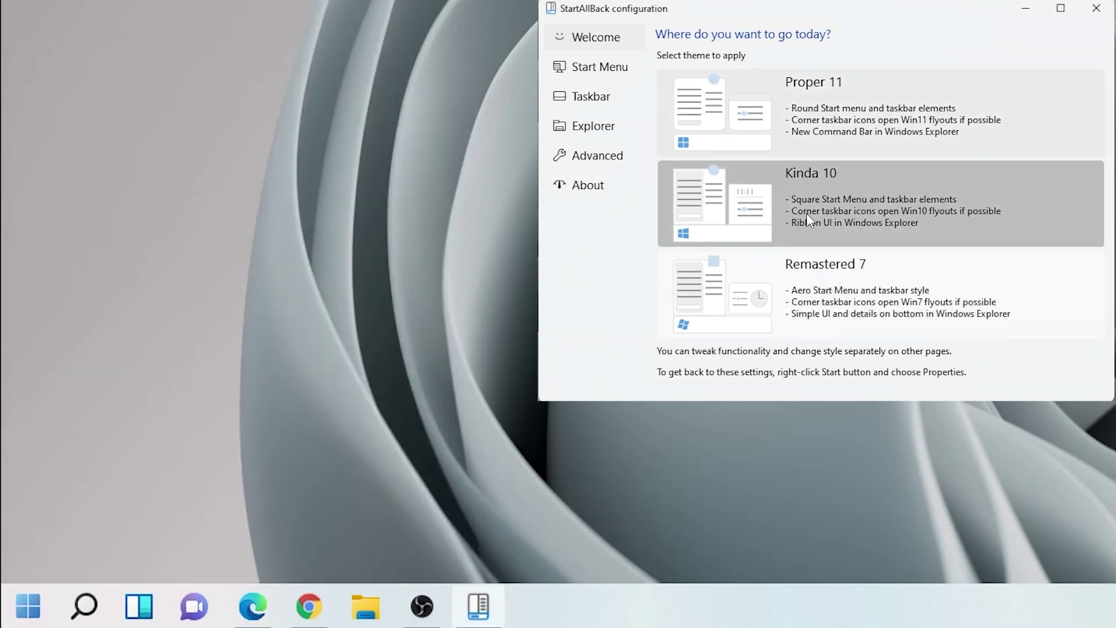
Apply the Kinda 10 theme and preview its square Start menu and All Programs list.
{"action": "left_click", "coordinate": [885, 200]}
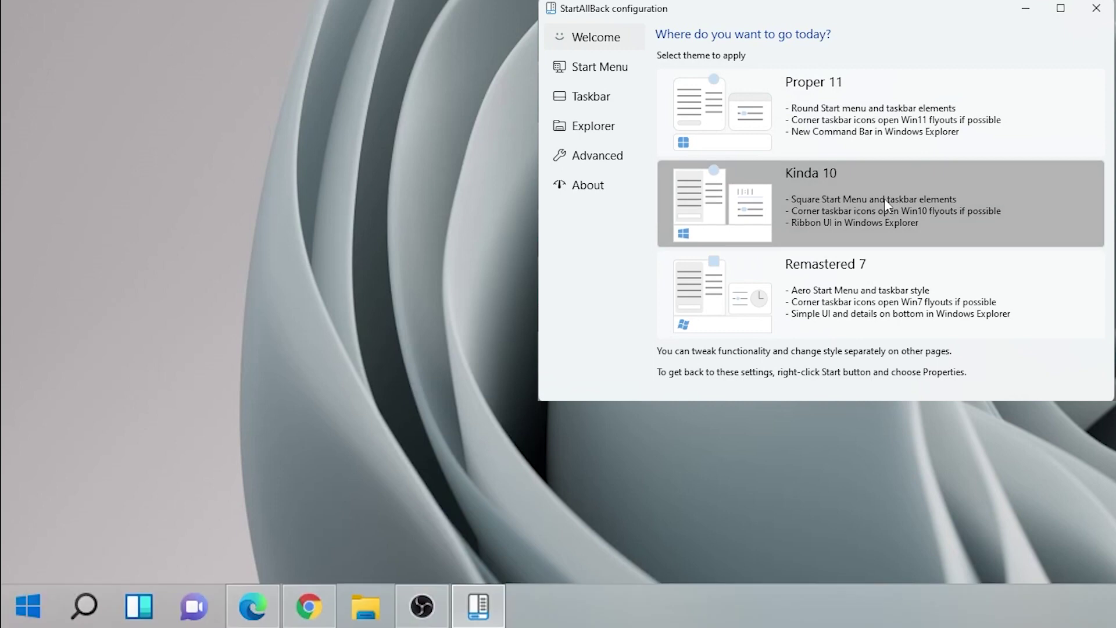
{"action": "left_click", "coordinate": [29, 607]}
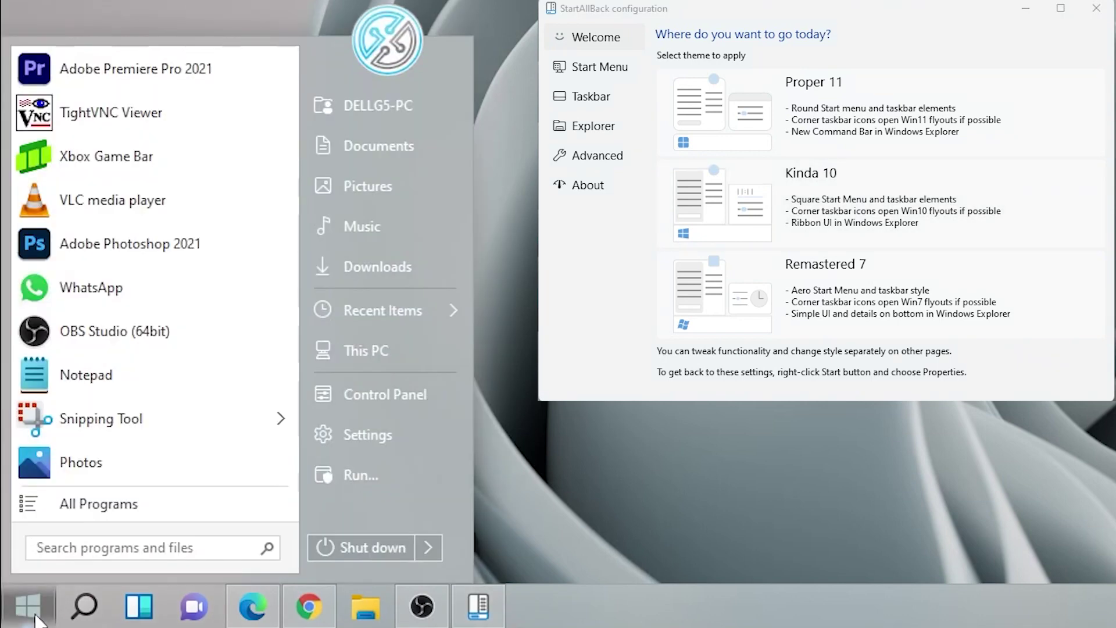
{"action": "left_click", "coordinate": [97, 506]}
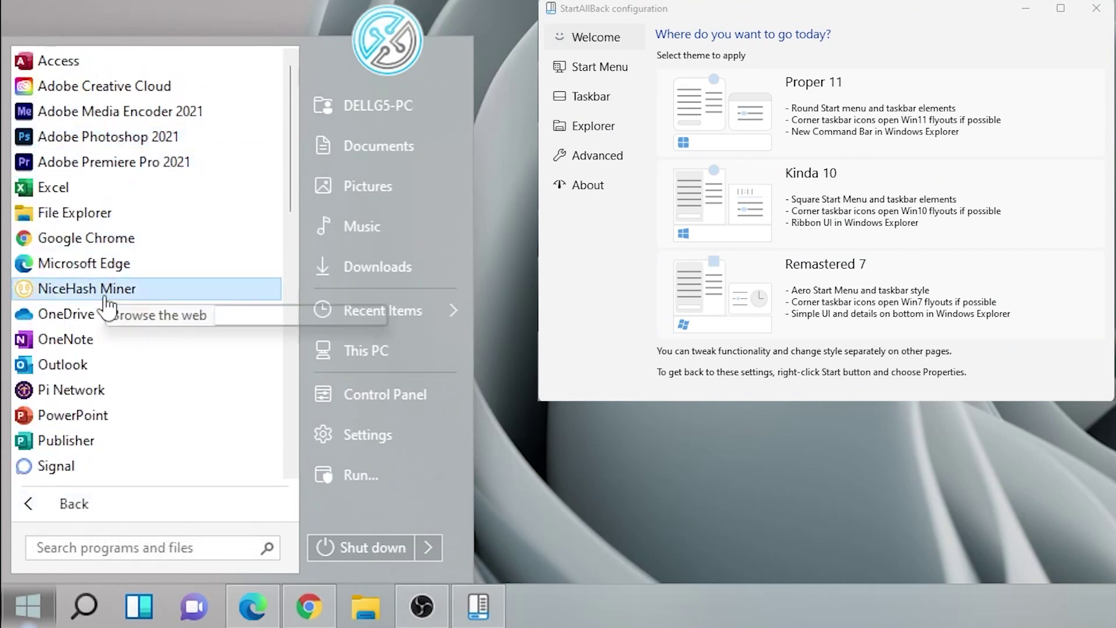
{"action": "left_click", "coordinate": [71, 500]}
{"action": "left_click", "coordinate": [640, 323]}
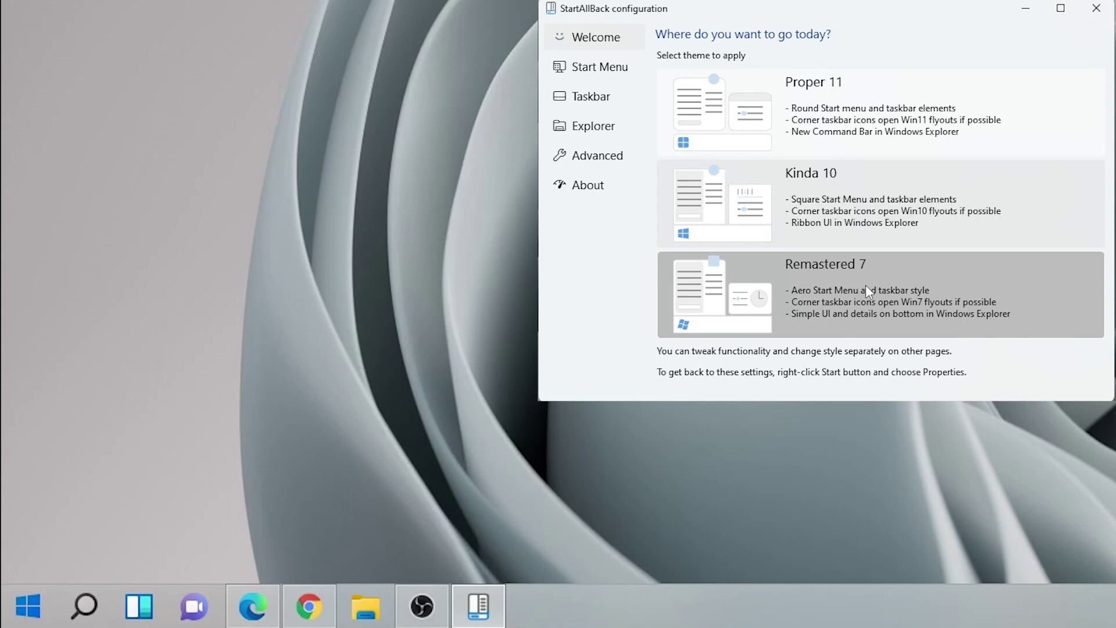
Apply the Remastered 7 theme and preview its Windows 7-style Start menu and All Programs.
{"action": "left_click", "coordinate": [866, 285]}
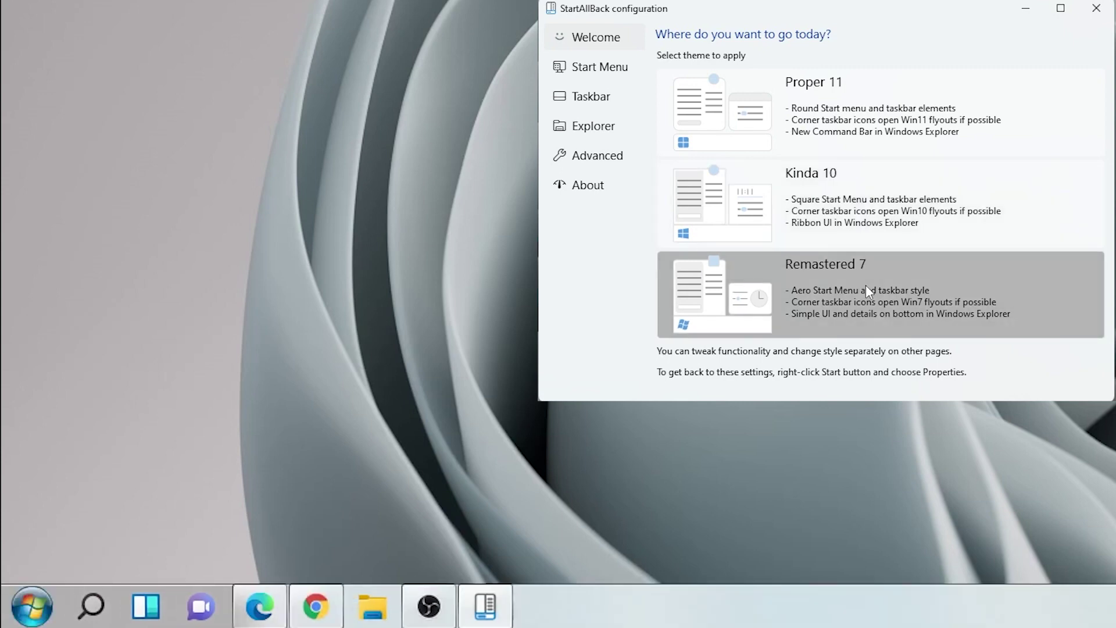
{"action": "left_click", "coordinate": [35, 616]}
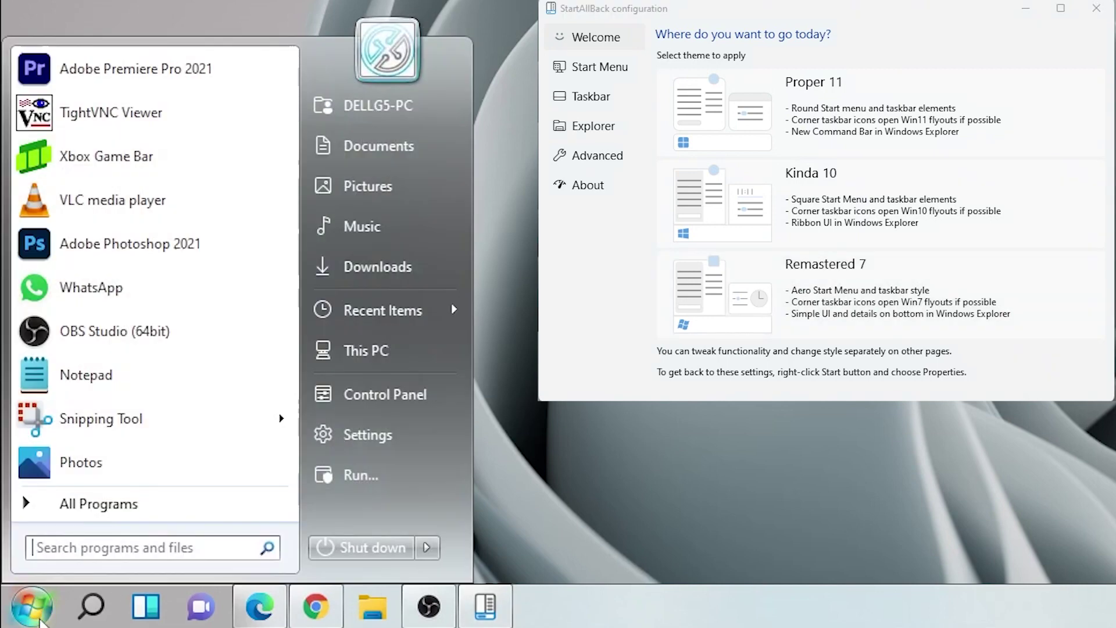
{"action": "left_click", "coordinate": [57, 505]}
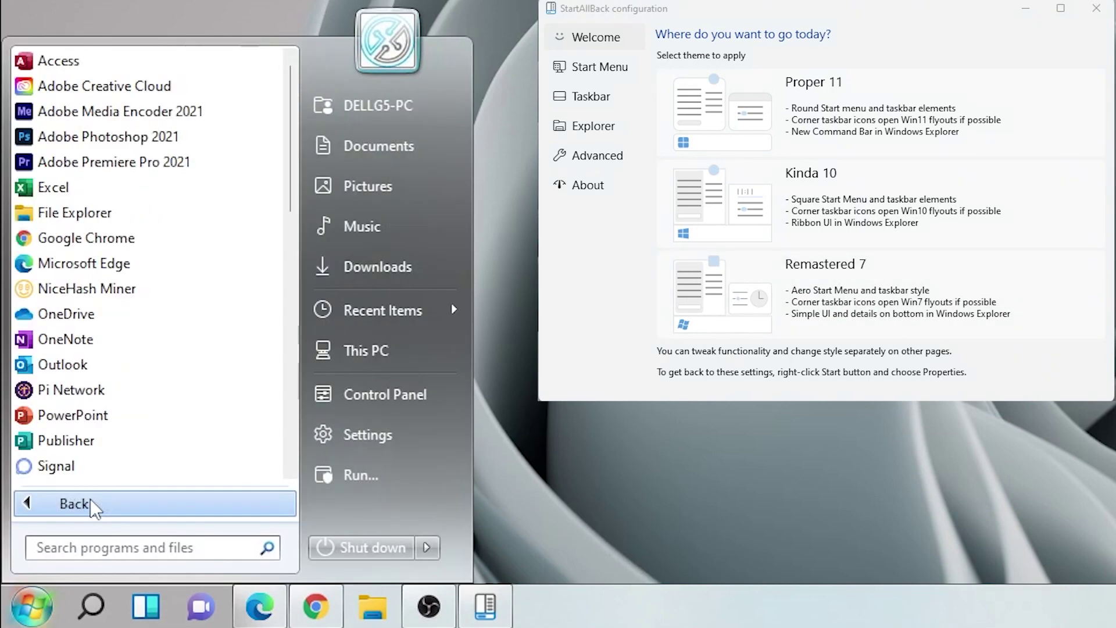
{"action": "left_click_drag", "start_coordinate": [294, 142], "coordinate": [299, 348]}
{"action": "left_click", "coordinate": [58, 503]}
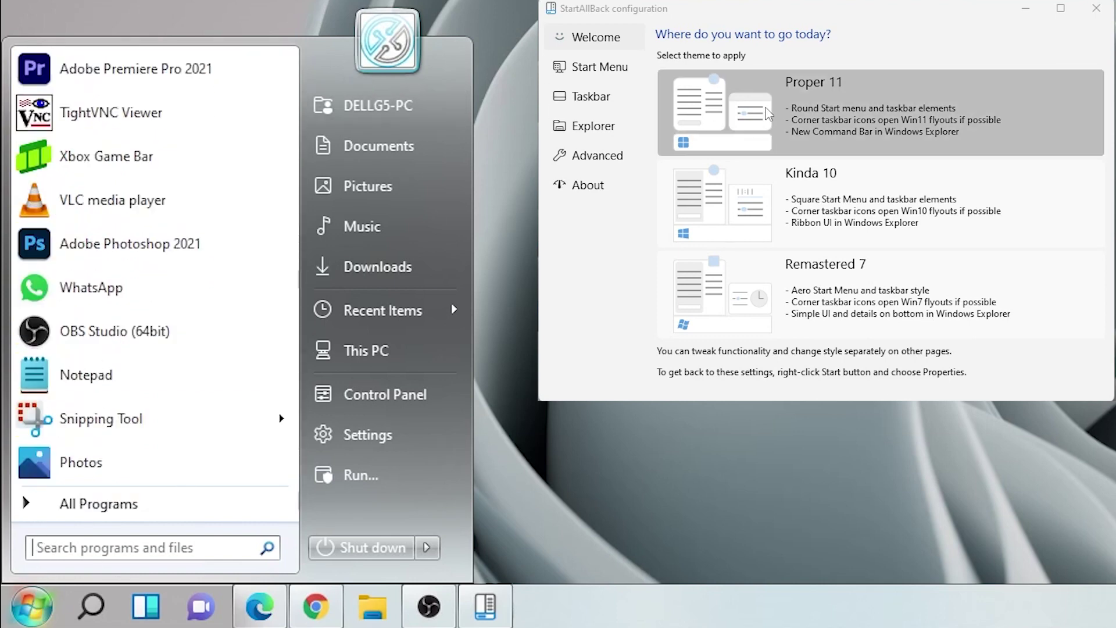
Switch back to the Proper 11 theme and recheck its Start menu and All Programs list.
{"action": "left_click", "coordinate": [836, 102]}
{"action": "left_click", "coordinate": [24, 610]}
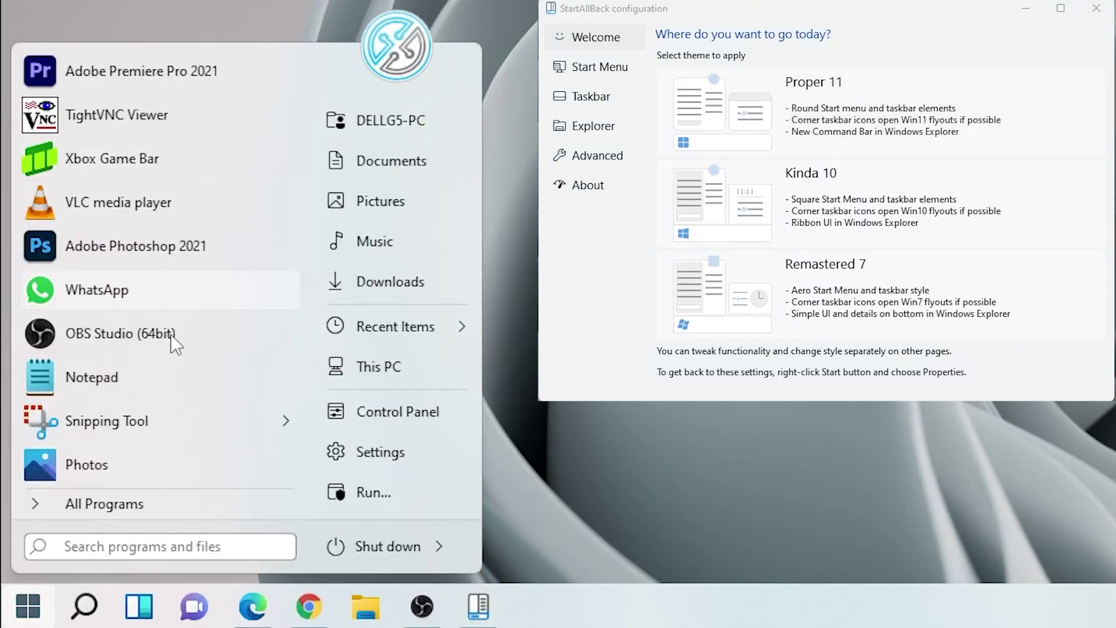
{"action": "left_click", "coordinate": [223, 502]}
{"action": "key", "text": "Escape"}
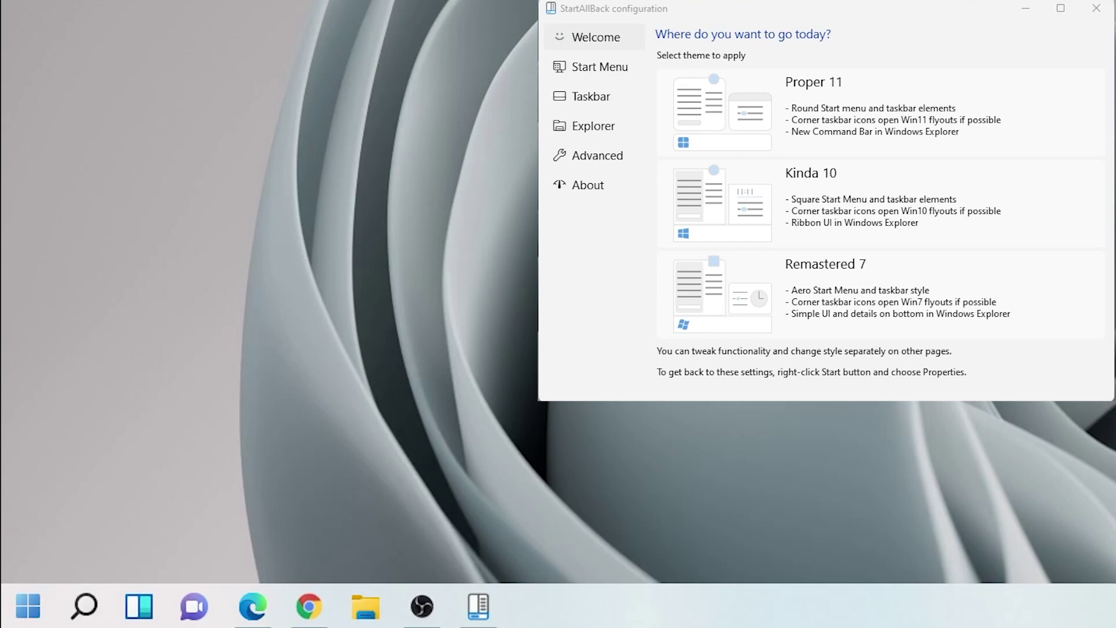
On the Start Menu settings, keep the icon size at L and preview All Programs.
{"action": "left_click", "coordinate": [590, 69]}
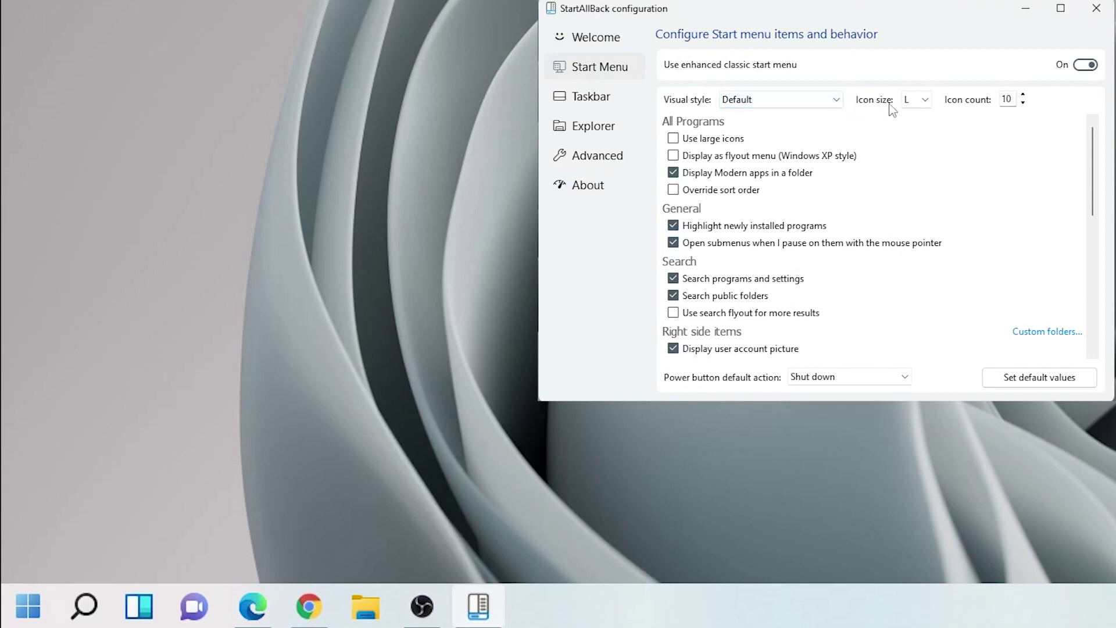
{"action": "left_click", "coordinate": [920, 102]}
{"action": "left_click", "coordinate": [977, 128]}
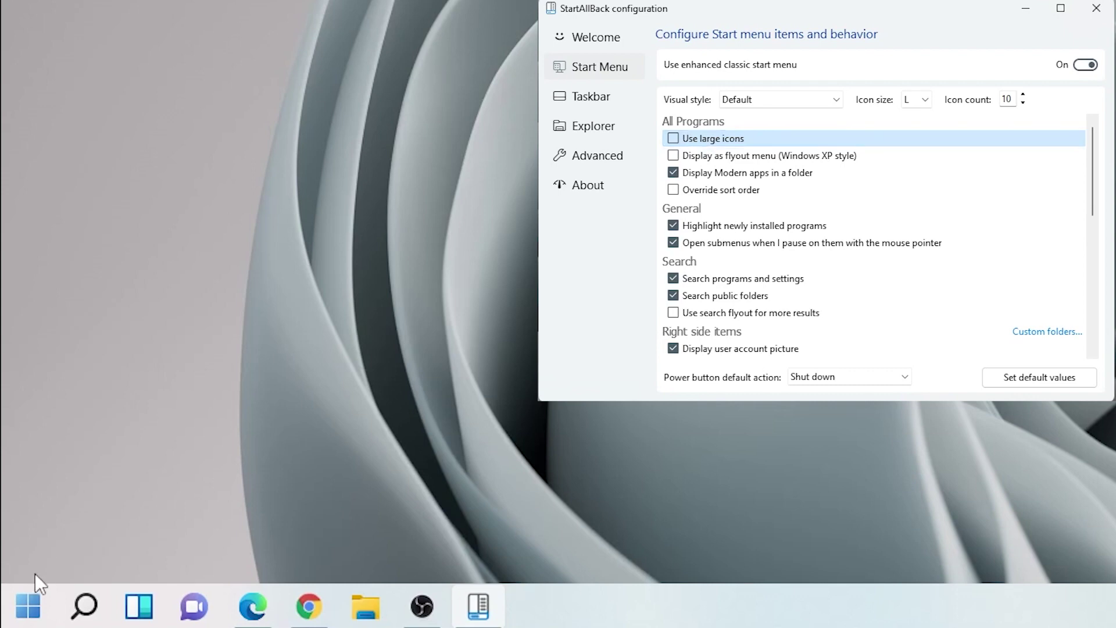
{"action": "left_click", "coordinate": [28, 607]}
{"action": "left_click", "coordinate": [86, 501]}
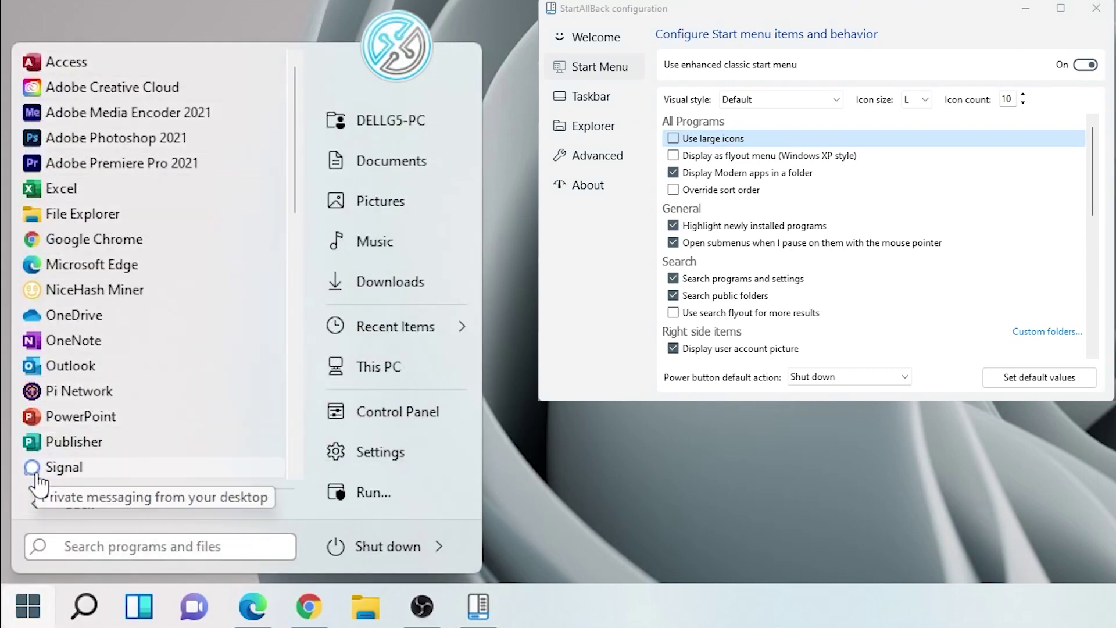
{"action": "left_click", "coordinate": [26, 609]}
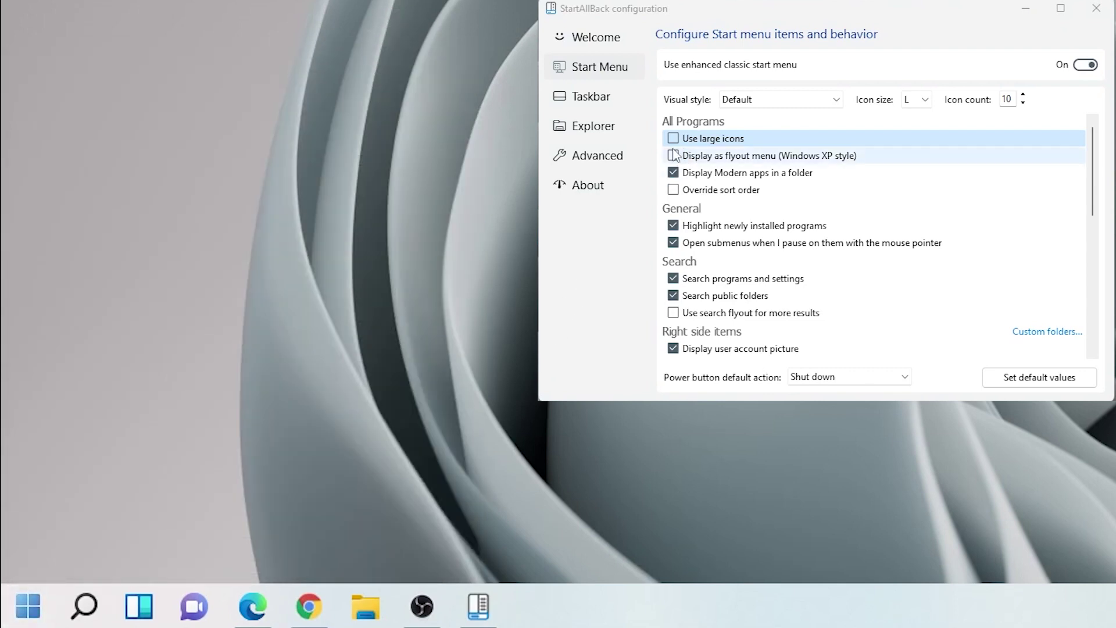
Preview large All Programs icons at size L, then switch 'Use large icons' off.
{"action": "left_click", "coordinate": [673, 138]}
{"action": "left_click", "coordinate": [29, 607]}
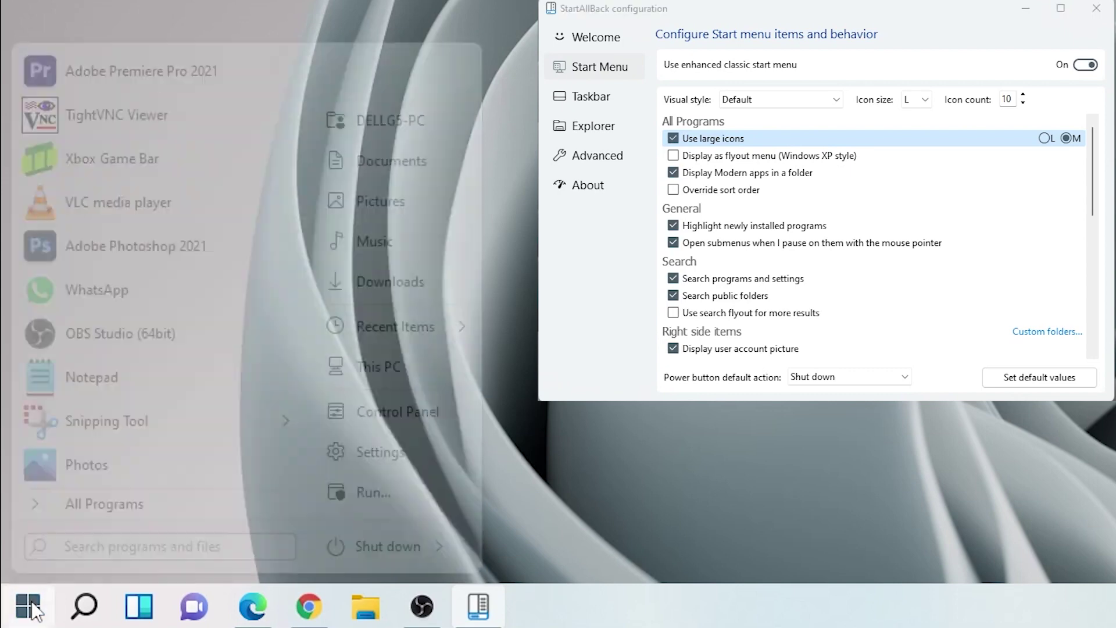
{"action": "left_click", "coordinate": [50, 503]}
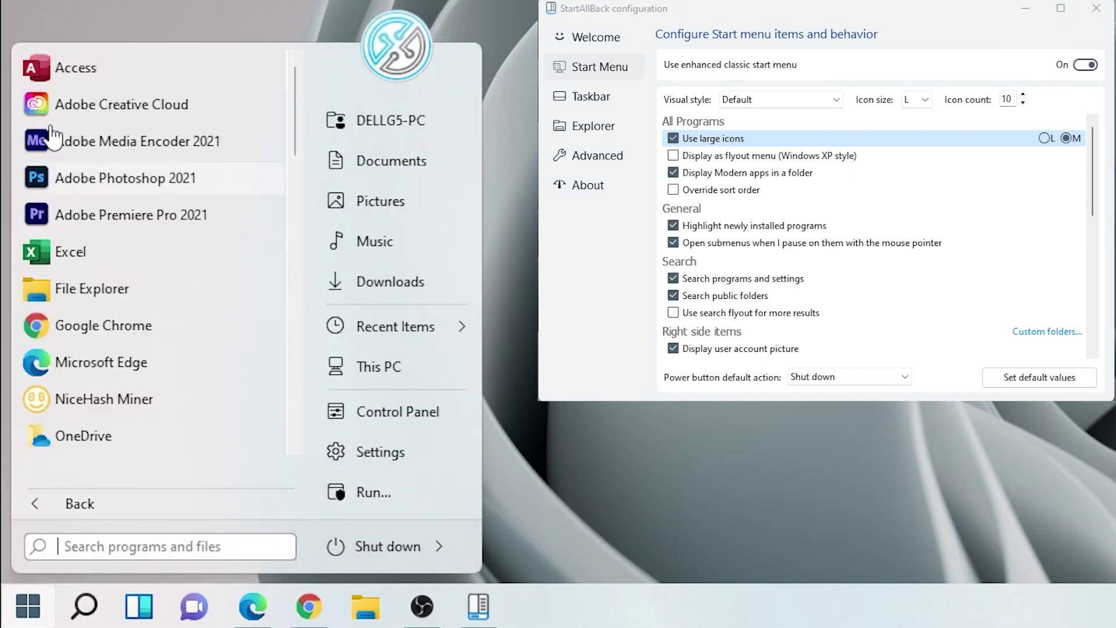
{"action": "left_click", "coordinate": [1045, 139]}
{"action": "left_click", "coordinate": [26, 611]}
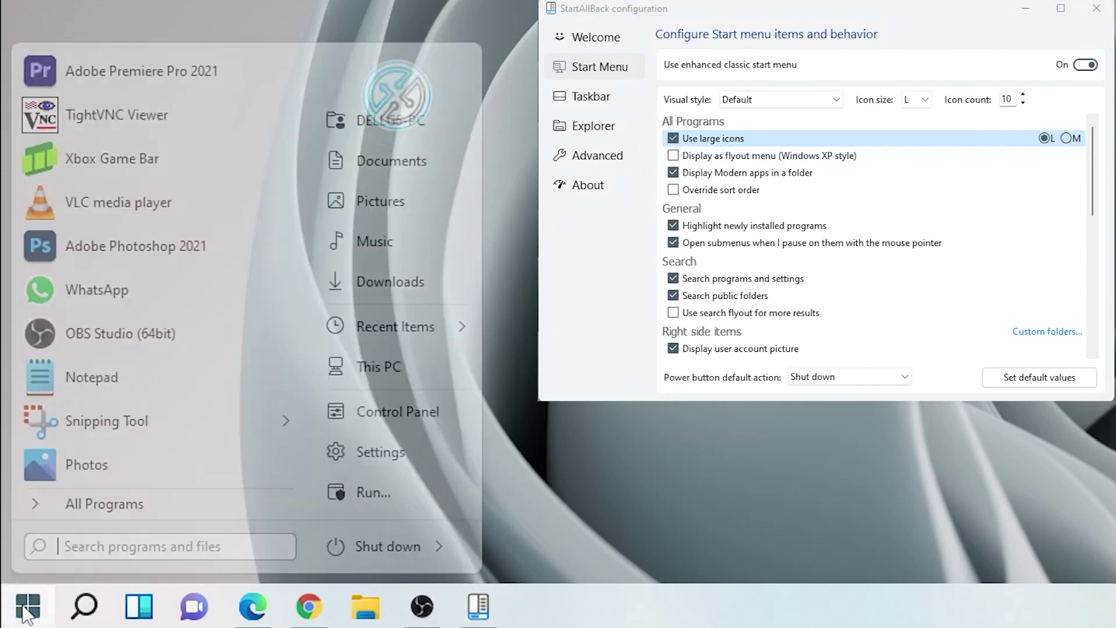
{"action": "left_click", "coordinate": [53, 506]}
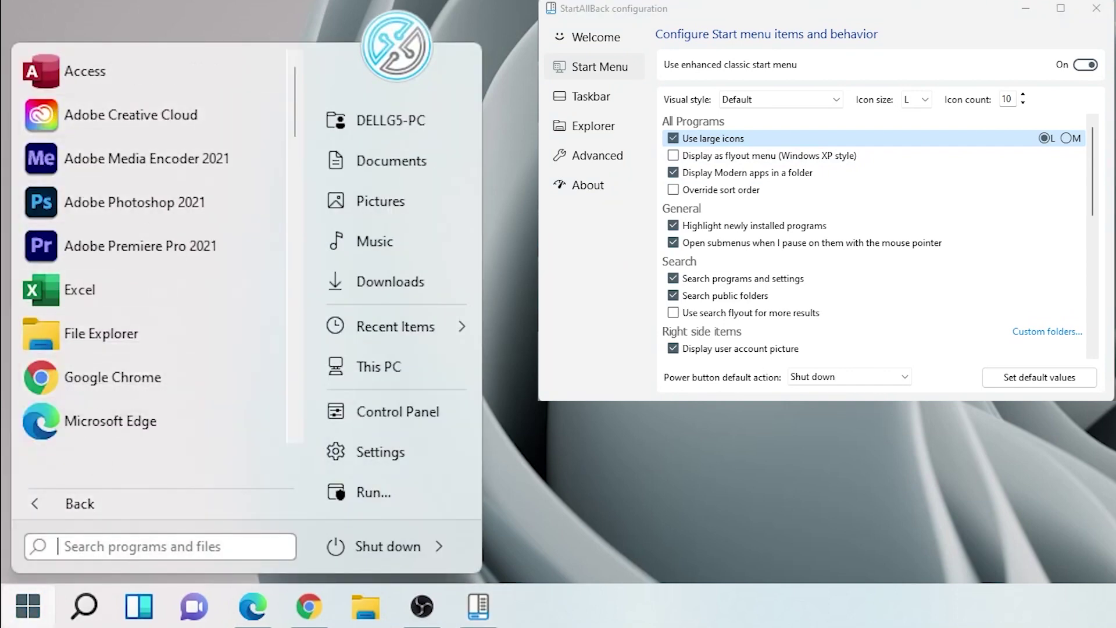
{"action": "left_click", "coordinate": [566, 170]}
{"action": "left_click", "coordinate": [674, 140]}
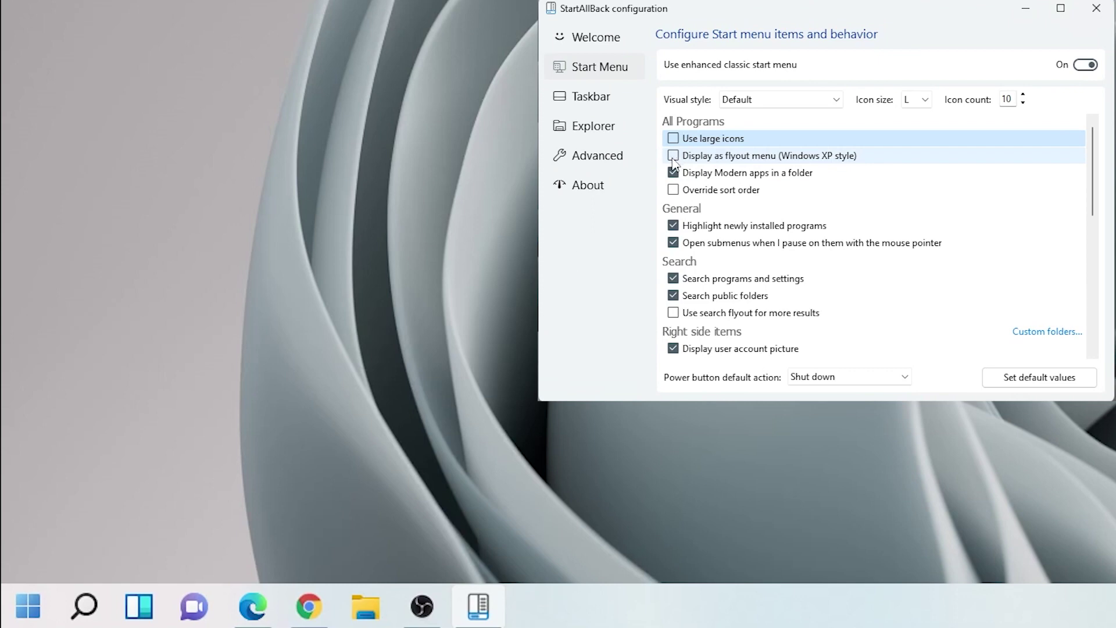
Turn on 'Display as flyout menu (Windows XP style)' and test the All Programs flyout.
{"action": "left_click", "coordinate": [28, 607]}
{"action": "left_click", "coordinate": [78, 506]}
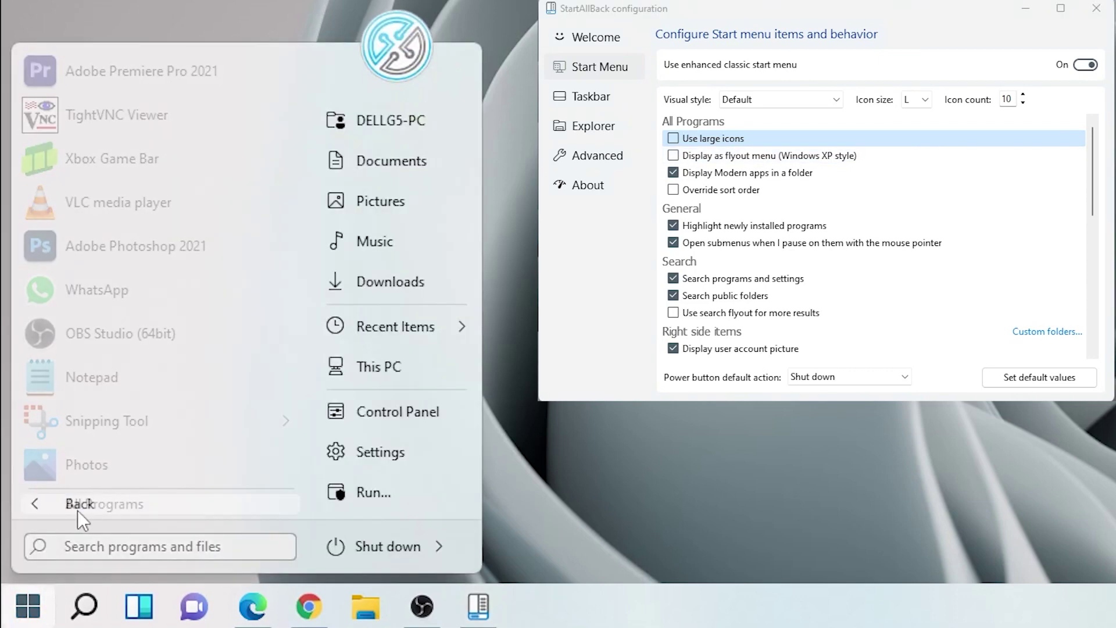
{"action": "left_click", "coordinate": [76, 510]}
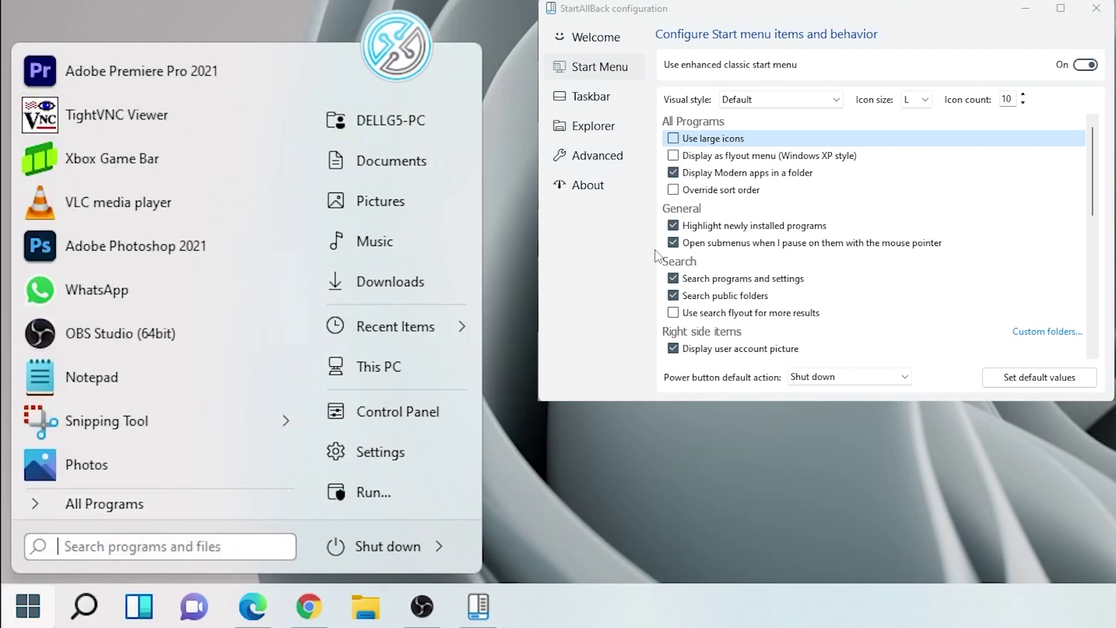
{"action": "left_click", "coordinate": [673, 155]}
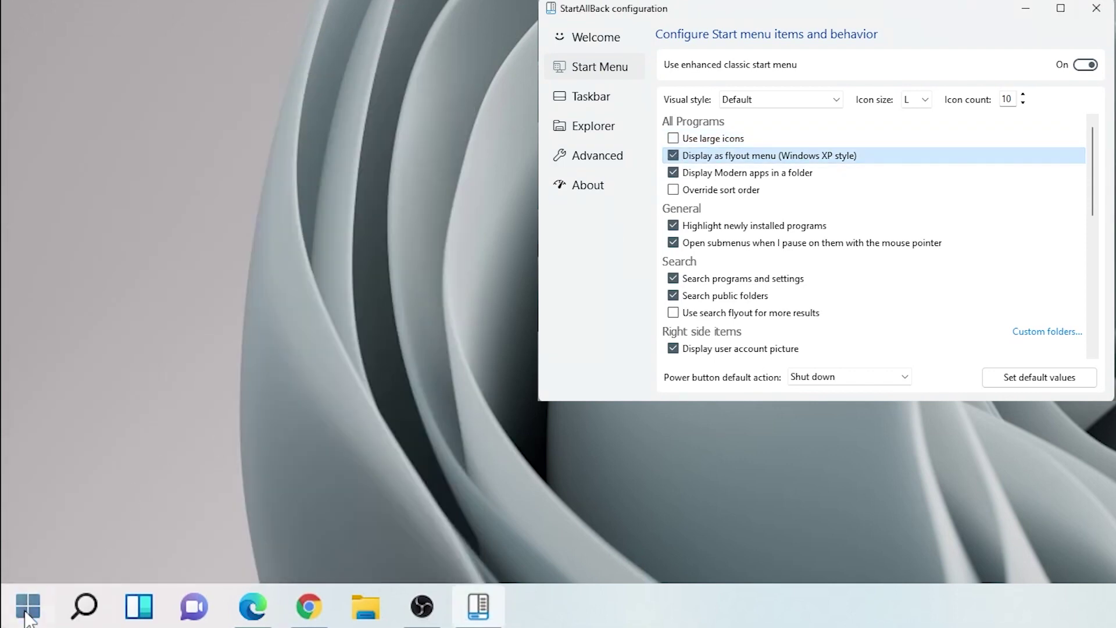
{"action": "left_click", "coordinate": [28, 613]}
{"action": "mouse_move", "coordinate": [66, 503]}
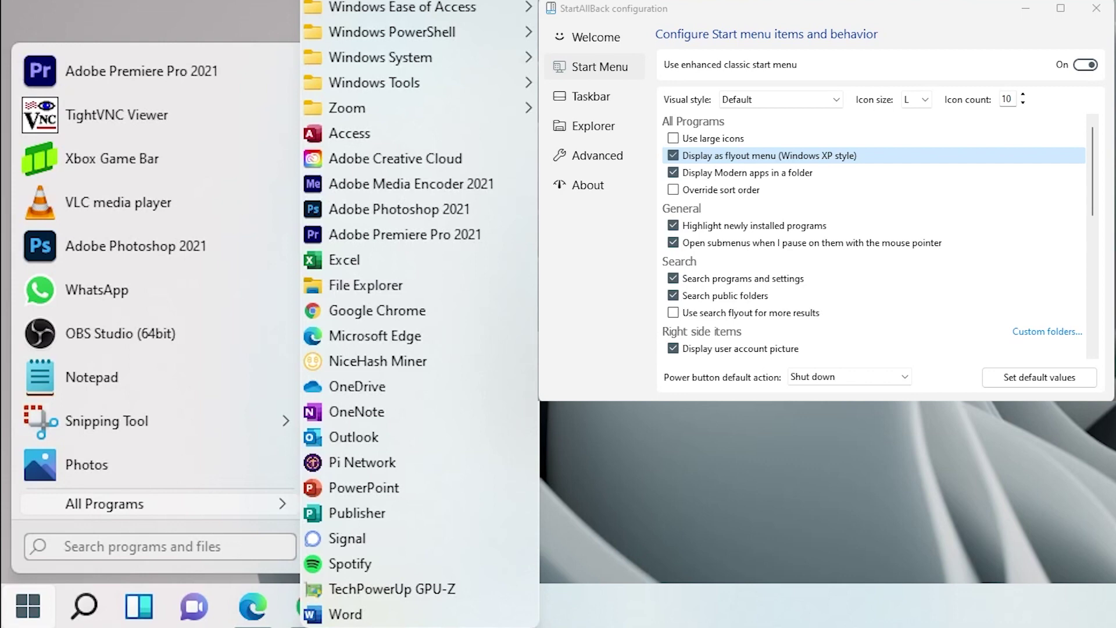
{"action": "left_click", "coordinate": [739, 199]}
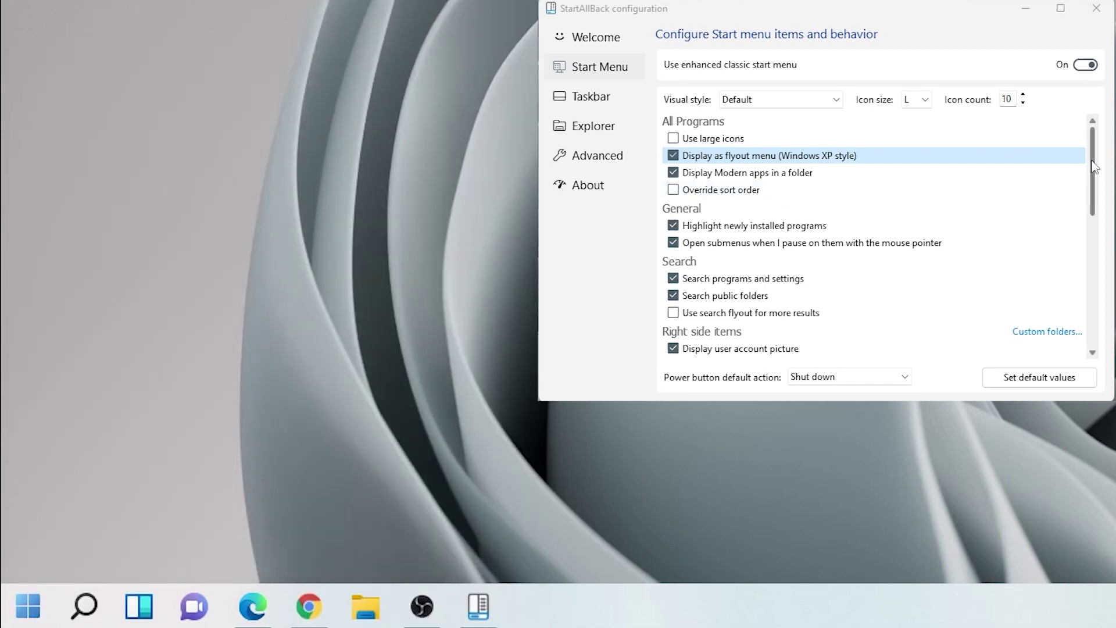
Set right-side items DELLG5-PC, Documents, Pictures and Music to Don't display, and preview Start.
{"action": "left_click_drag", "start_coordinate": [1095, 168], "coordinate": [1095, 251]}
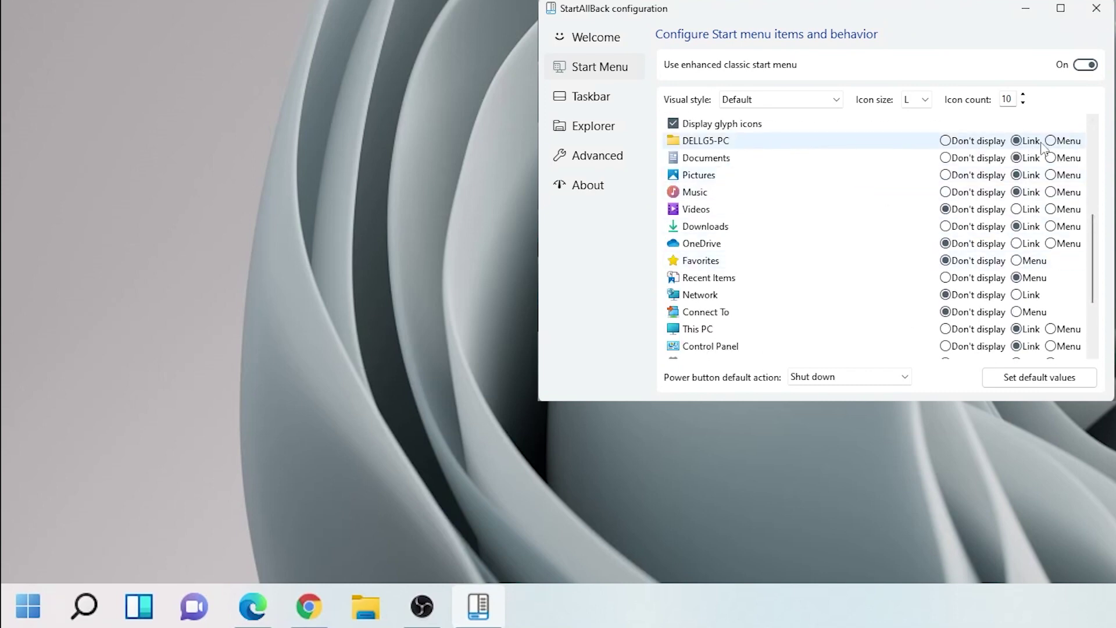
{"action": "left_click", "coordinate": [946, 146]}
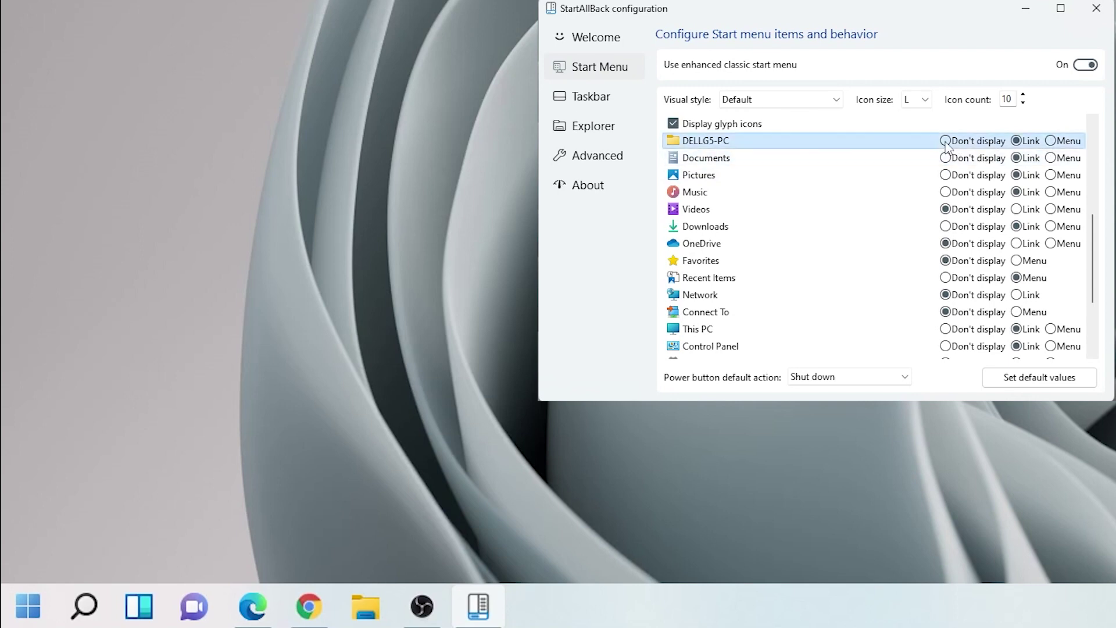
{"action": "left_click", "coordinate": [945, 141]}
{"action": "left_click", "coordinate": [946, 158]}
{"action": "left_click", "coordinate": [945, 175]}
{"action": "left_click", "coordinate": [946, 192]}
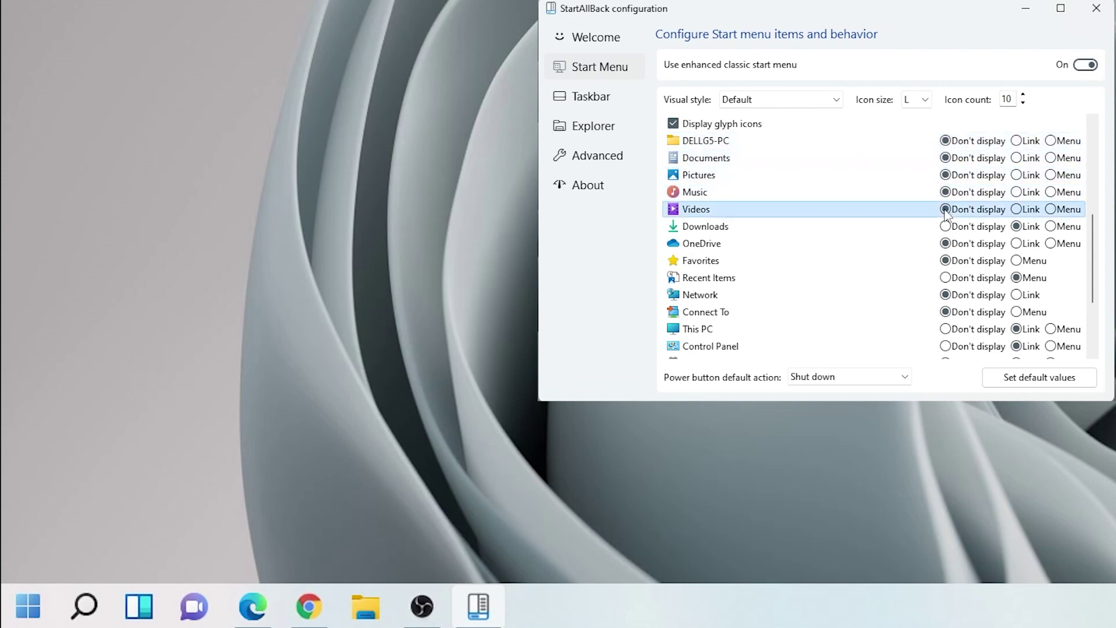
{"action": "left_click", "coordinate": [27, 602]}
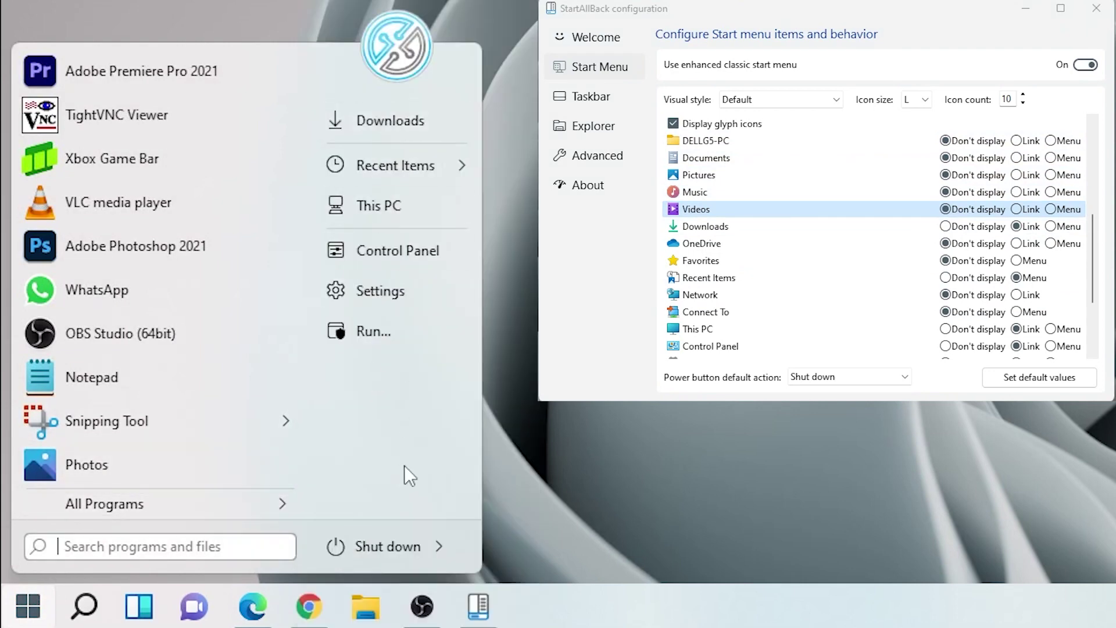
Show DELLG5-PC, Documents, Pictures, Music and Videos as links, and check the Start menu.
{"action": "left_click", "coordinate": [1017, 141]}
{"action": "left_click", "coordinate": [1016, 157]}
{"action": "left_click", "coordinate": [1016, 174]}
{"action": "left_click", "coordinate": [1016, 192]}
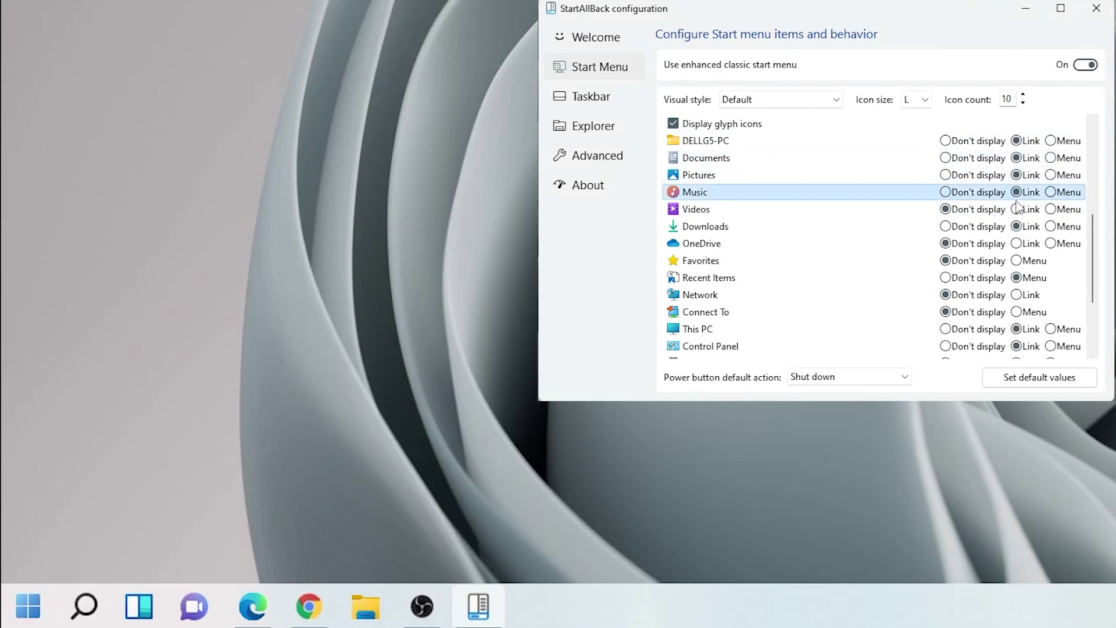
{"action": "left_click", "coordinate": [1016, 210]}
{"action": "left_click", "coordinate": [28, 606]}
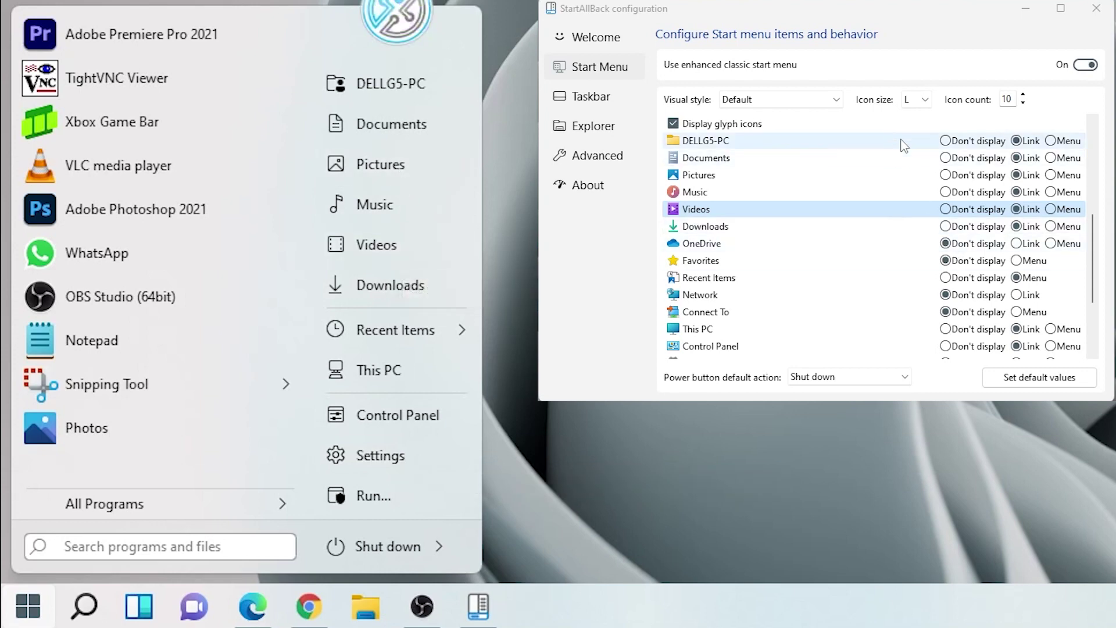
{"action": "left_click", "coordinate": [806, 12]}
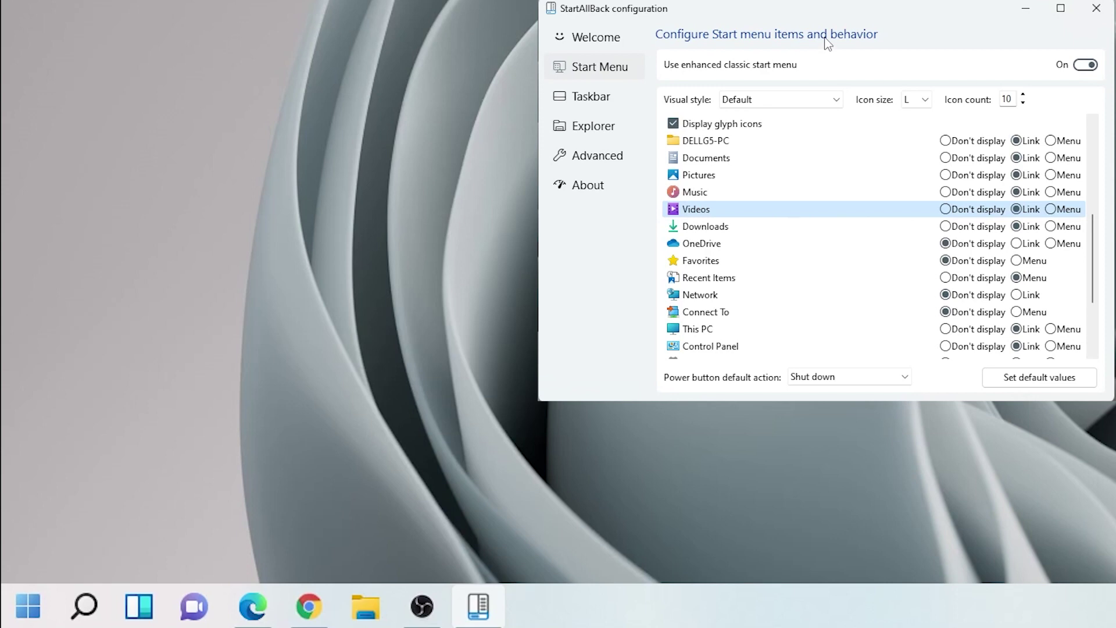
{"action": "left_click", "coordinate": [588, 98]}
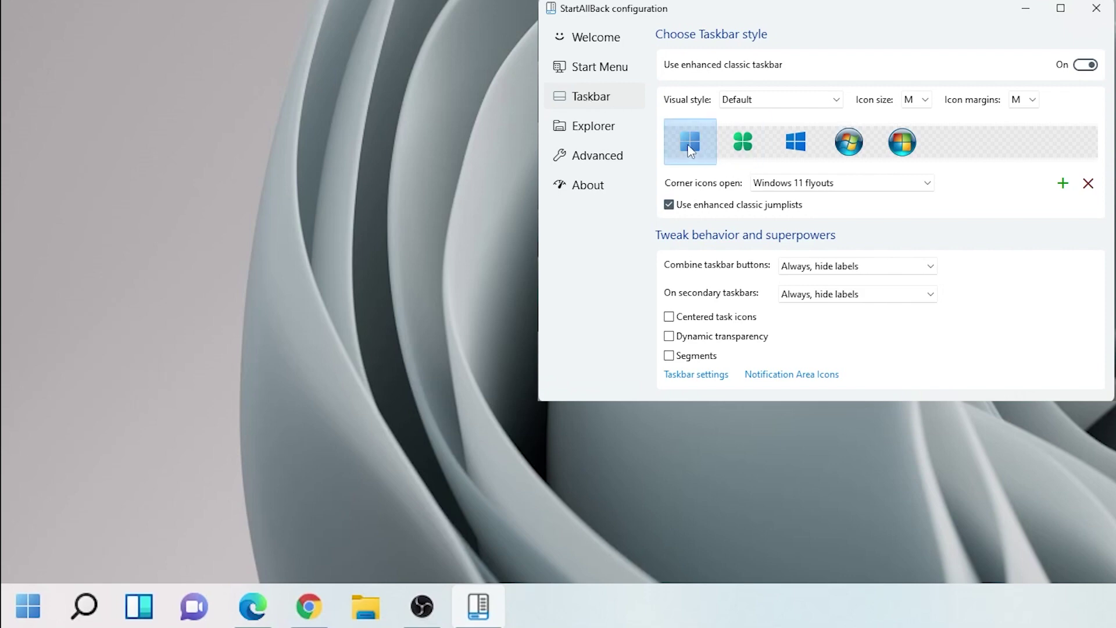
Try clover, Windows 10, Windows 7 orb and fifth orb Start buttons, then keep the Windows 11 logo.
{"action": "left_click", "coordinate": [743, 150]}
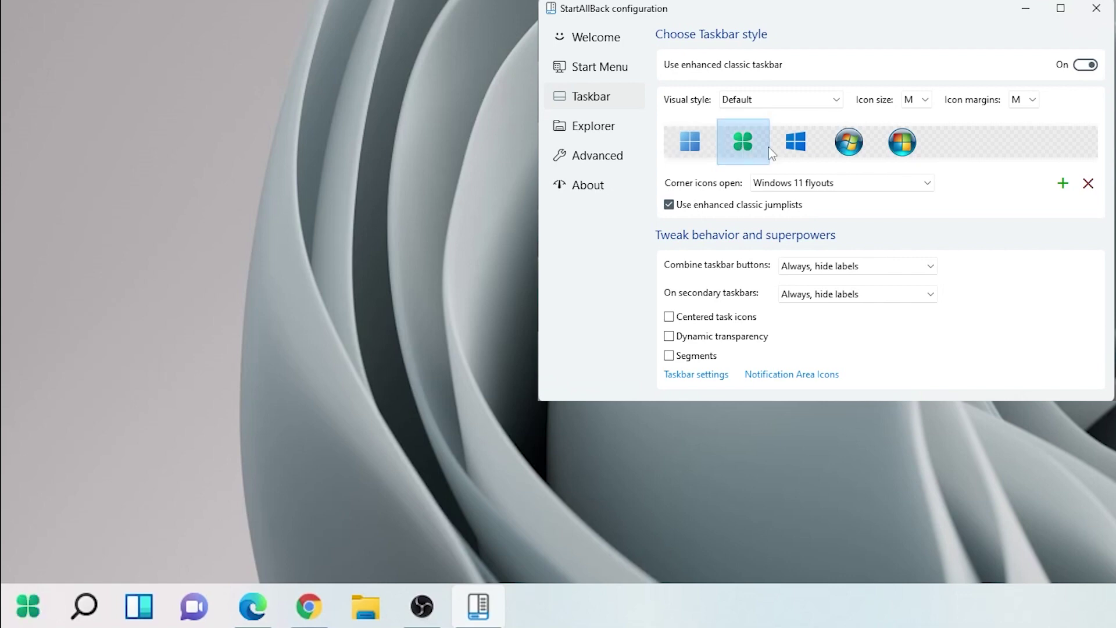
{"action": "left_click", "coordinate": [800, 147]}
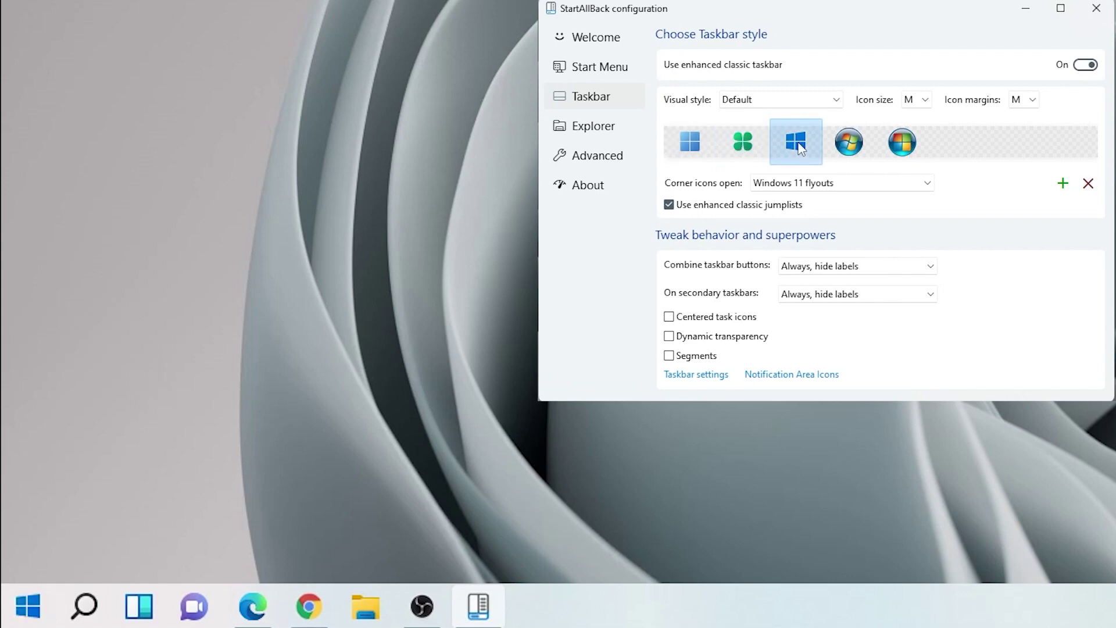
{"action": "left_click", "coordinate": [855, 148]}
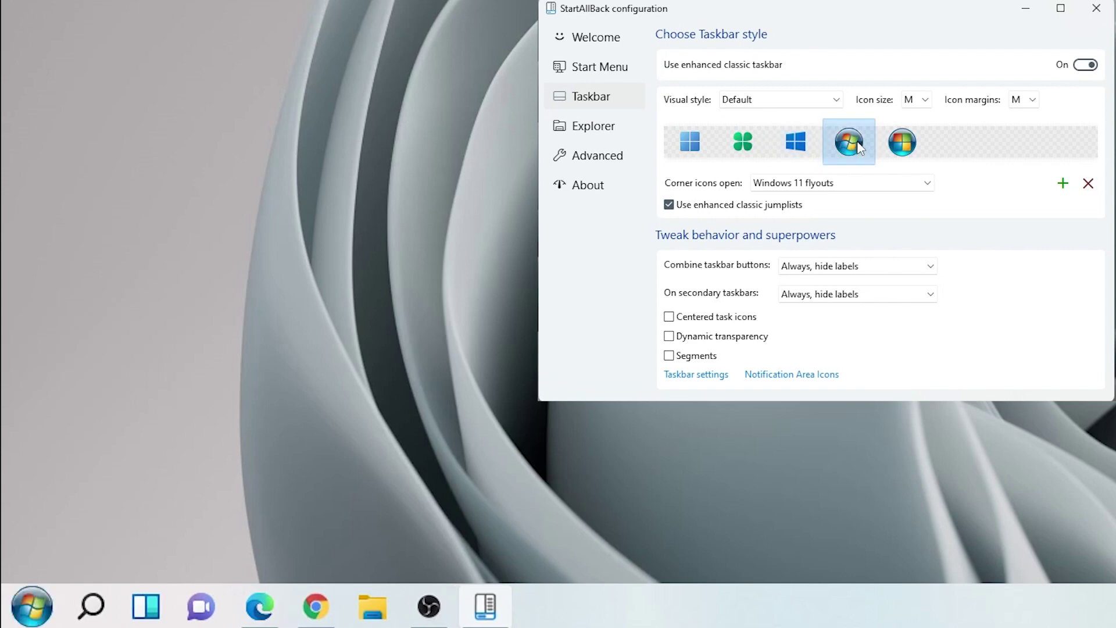
{"action": "left_click", "coordinate": [910, 150]}
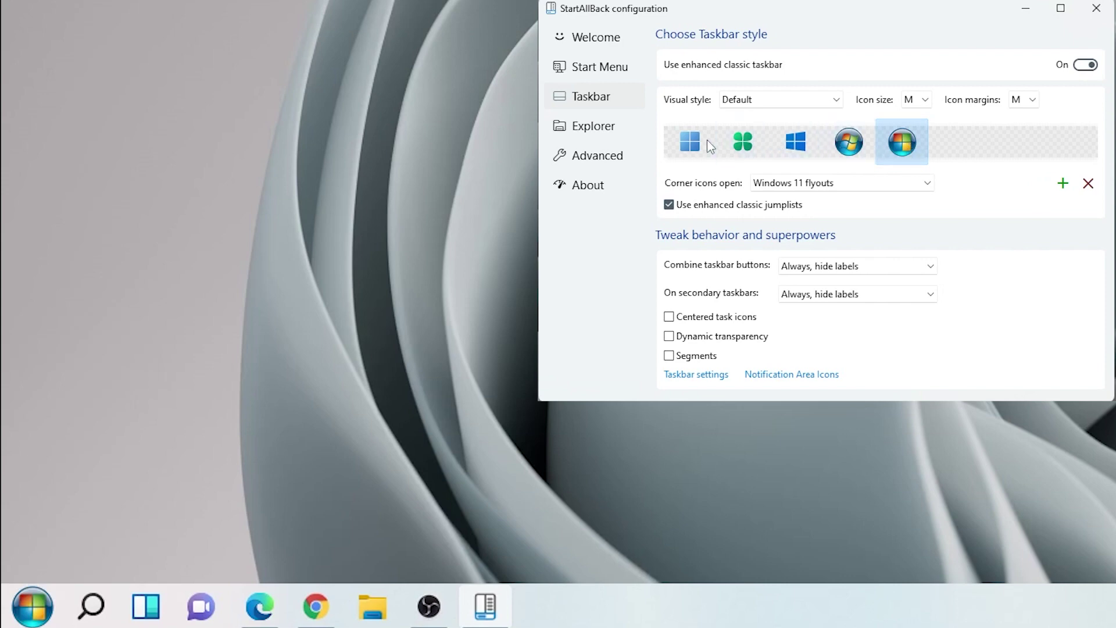
{"action": "left_click", "coordinate": [689, 146]}
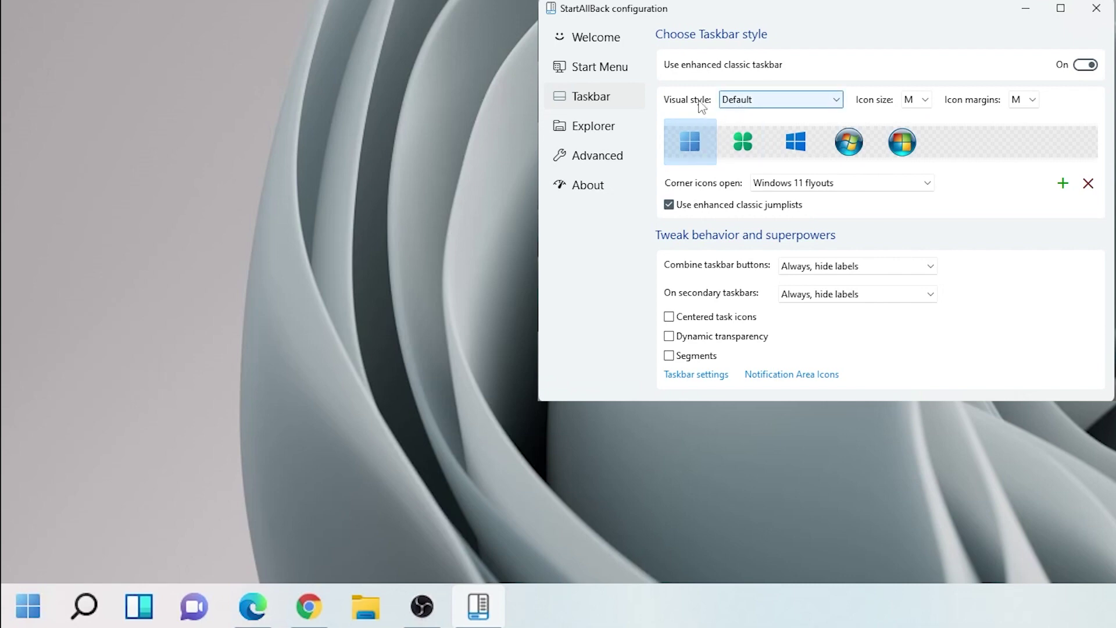
{"action": "left_click", "coordinate": [925, 101]}
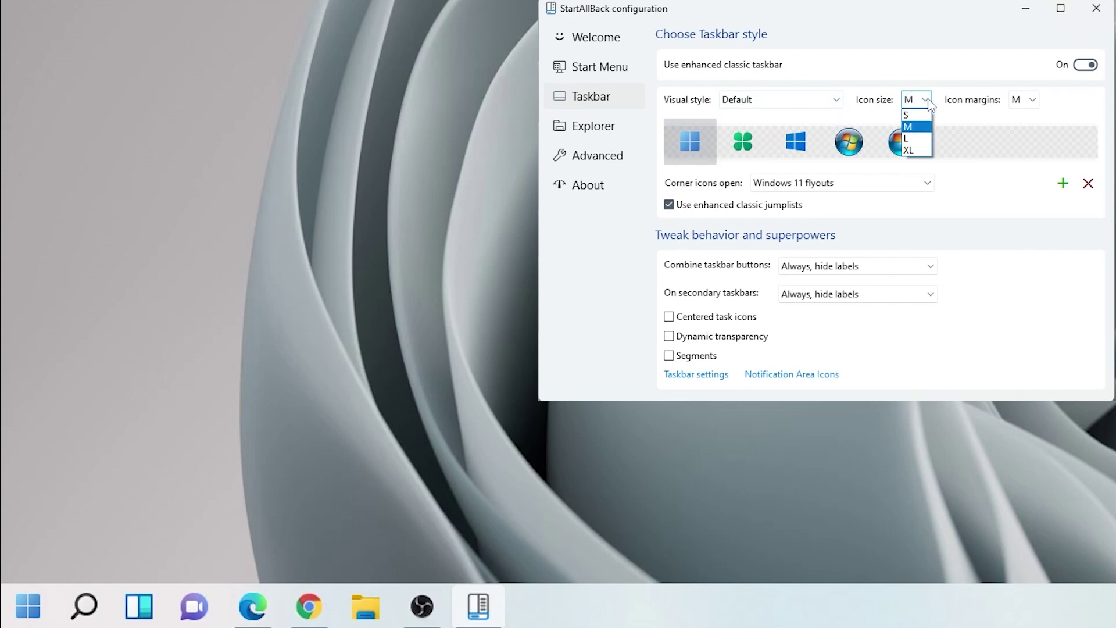
{"action": "left_click", "coordinate": [925, 118]}
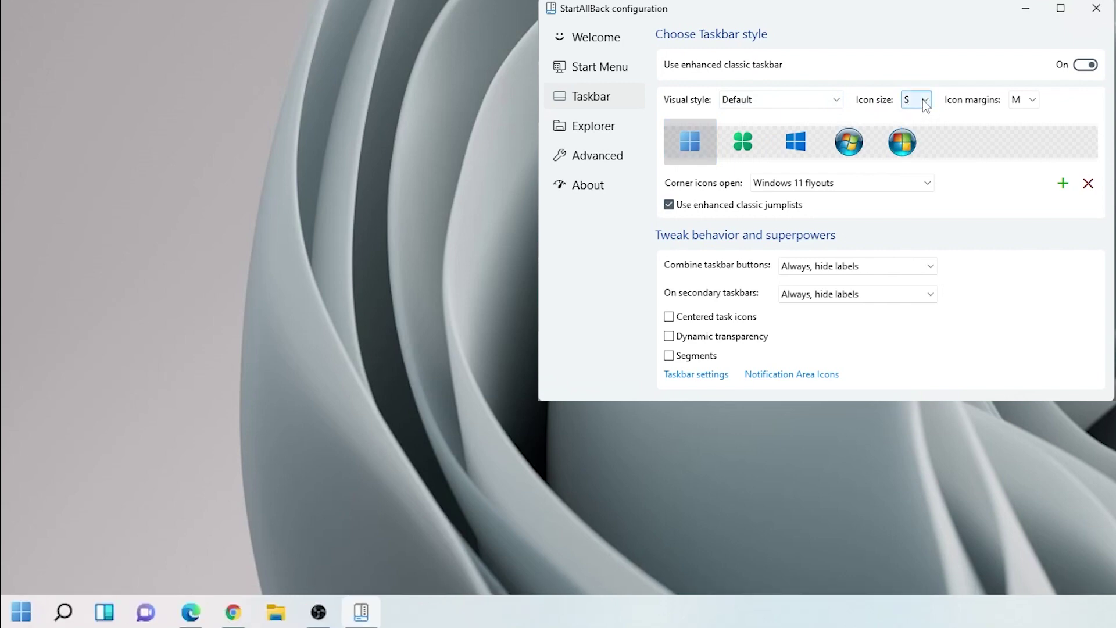
{"action": "left_click", "coordinate": [923, 100]}
{"action": "left_click", "coordinate": [921, 126]}
{"action": "left_click", "coordinate": [925, 100]}
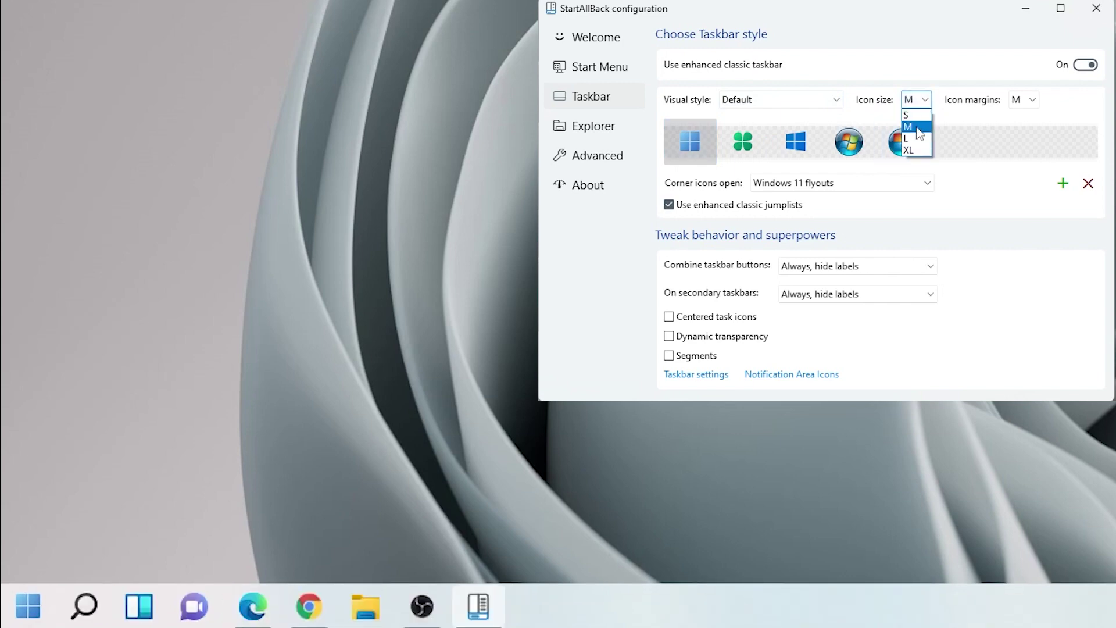
{"action": "left_click", "coordinate": [923, 139]}
{"action": "left_click", "coordinate": [925, 101]}
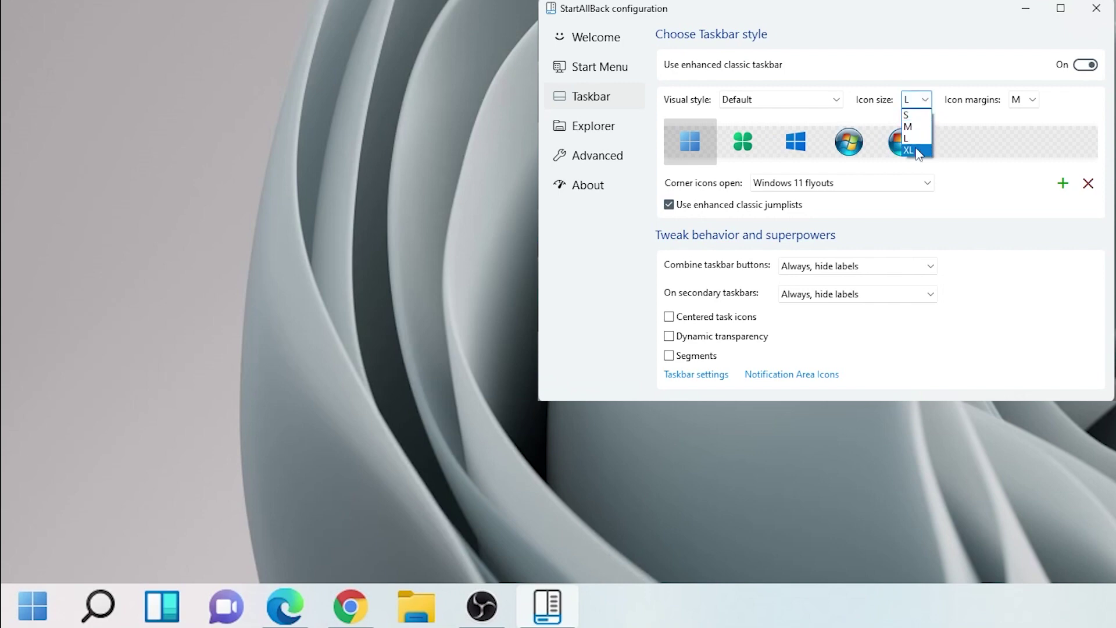
{"action": "left_click", "coordinate": [918, 148]}
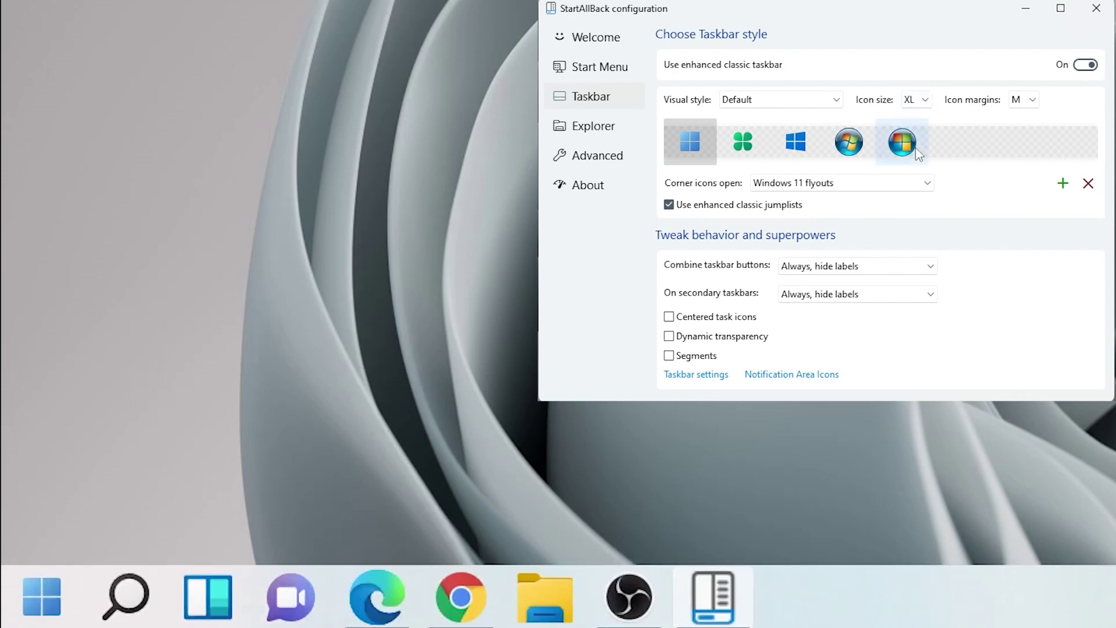
{"action": "left_click", "coordinate": [924, 101]}
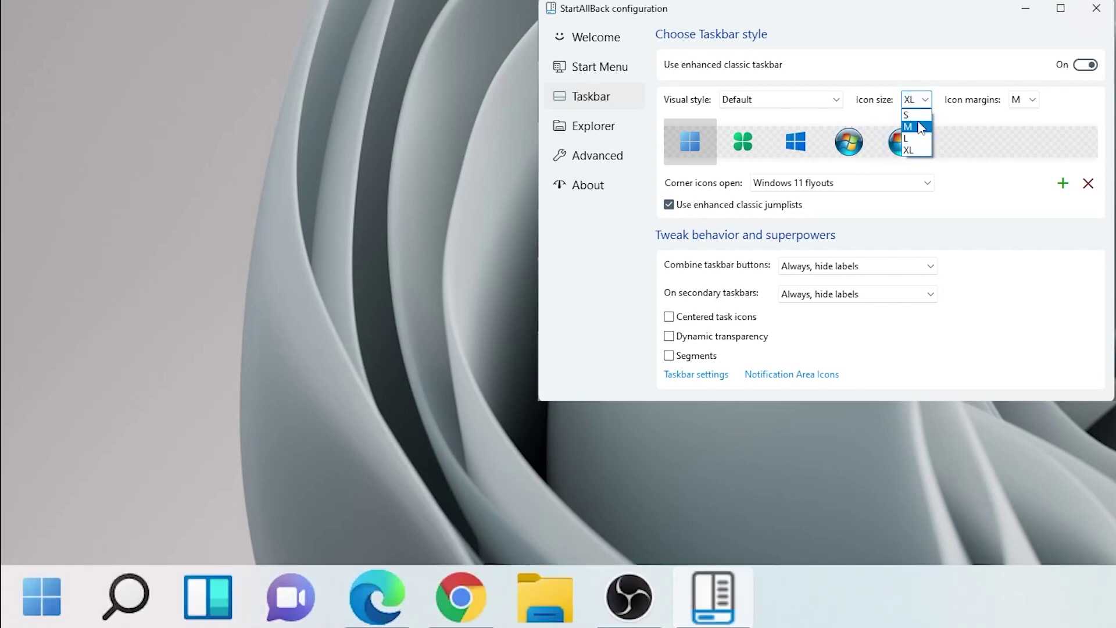
{"action": "left_click", "coordinate": [919, 127]}
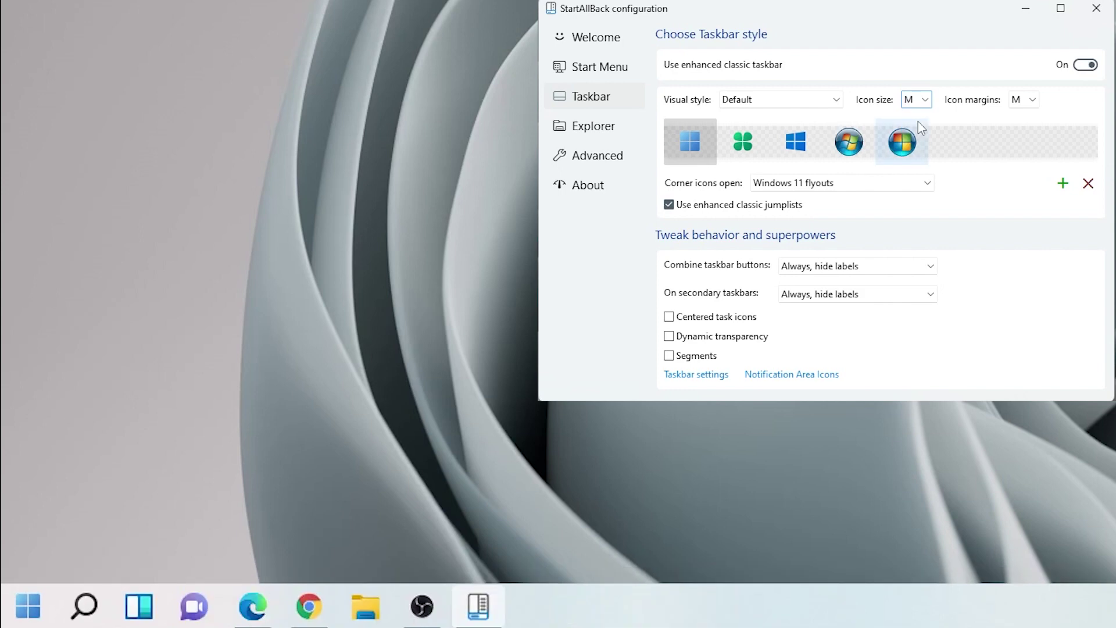
{"action": "left_click", "coordinate": [732, 337]}
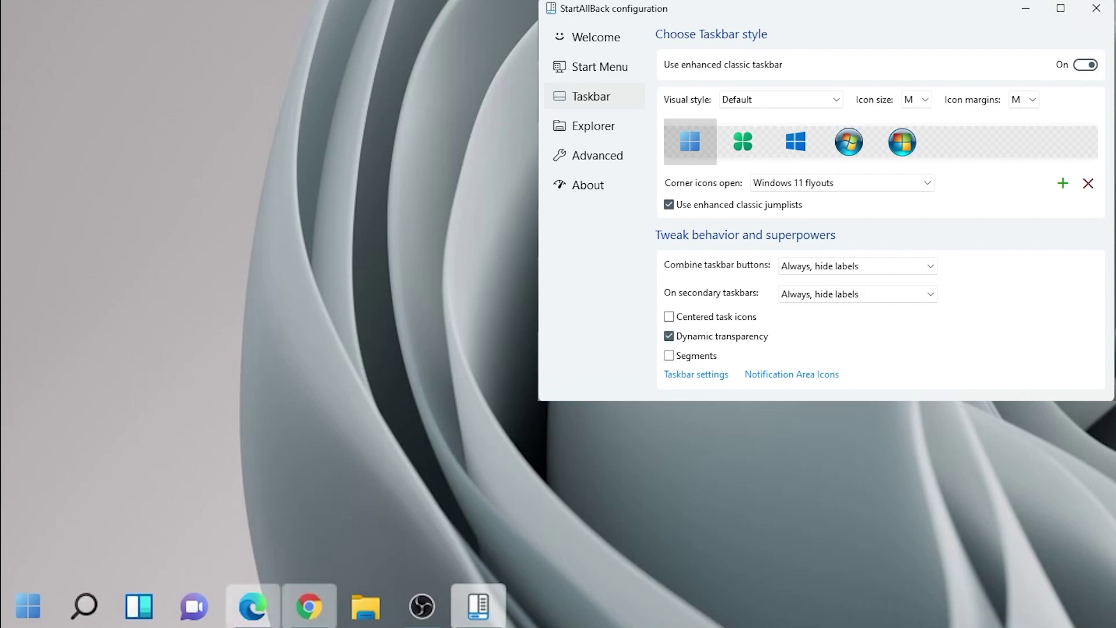
{"action": "left_click", "coordinate": [723, 342]}
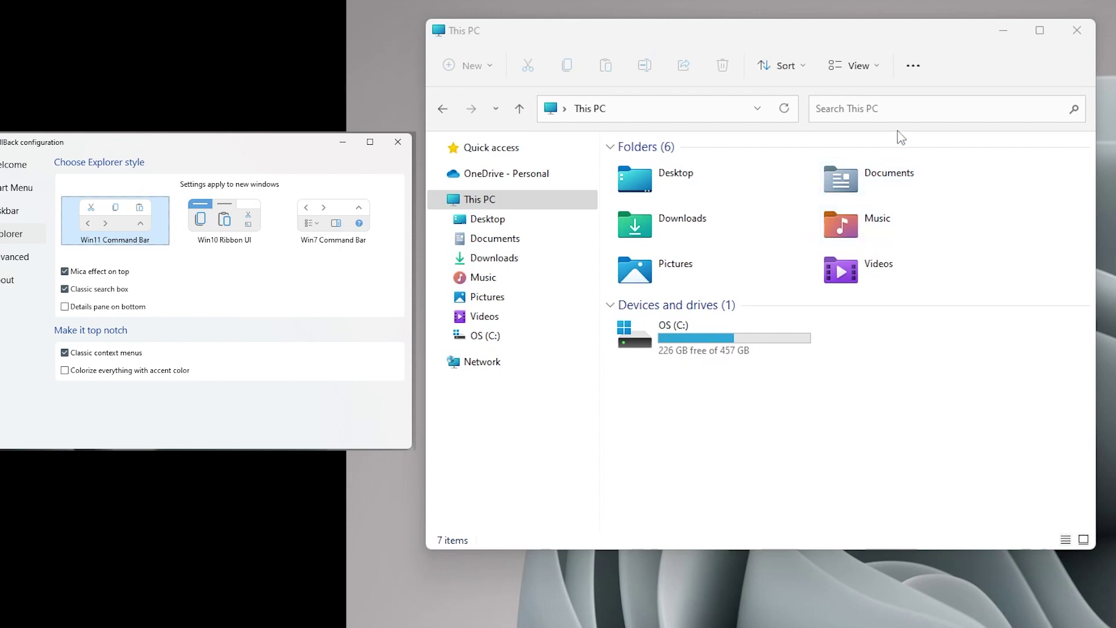
Set Explorer to Win7 Command Bar style, preview it in This PC, then open the Start menu colour picker.
{"action": "left_click", "coordinate": [1076, 31]}
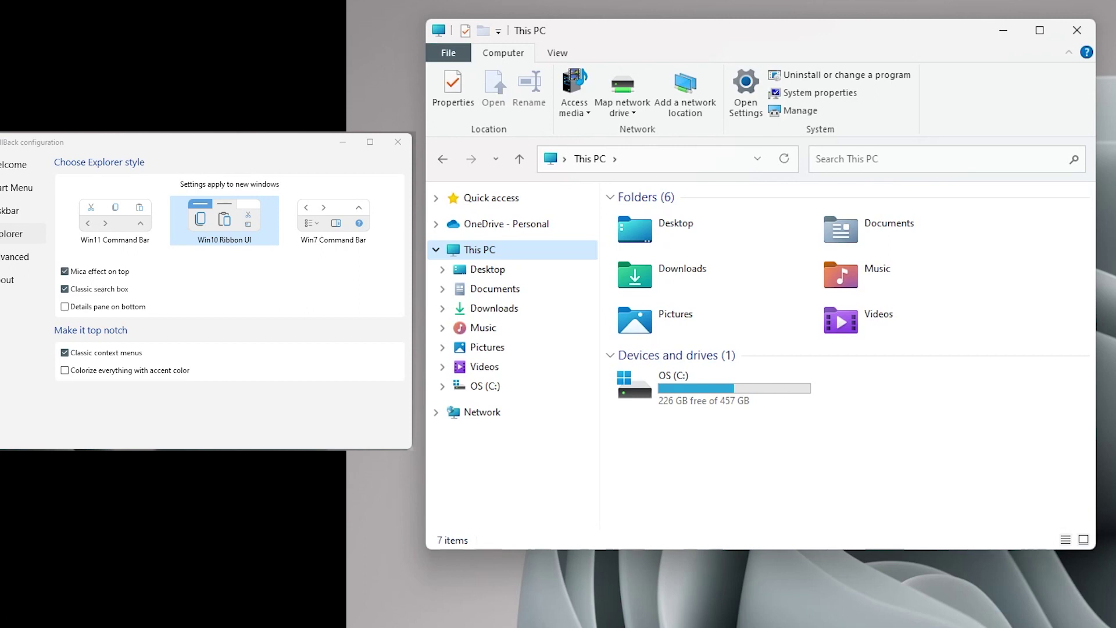
{"action": "left_click", "coordinate": [1077, 30]}
{"action": "left_click", "coordinate": [330, 211]}
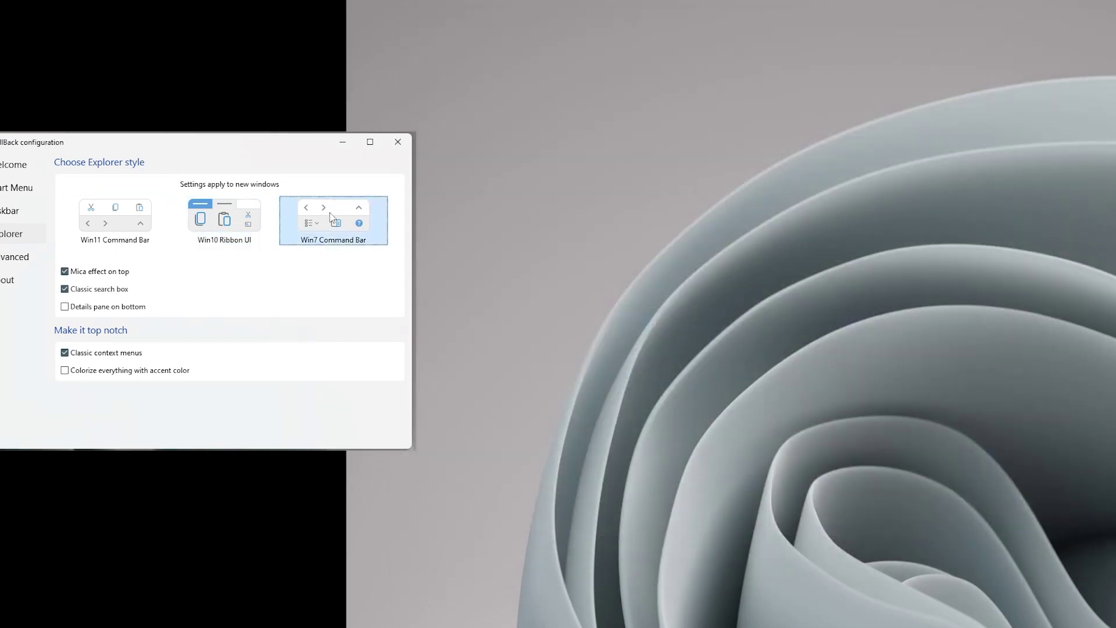
{"action": "key", "text": "super+e"}
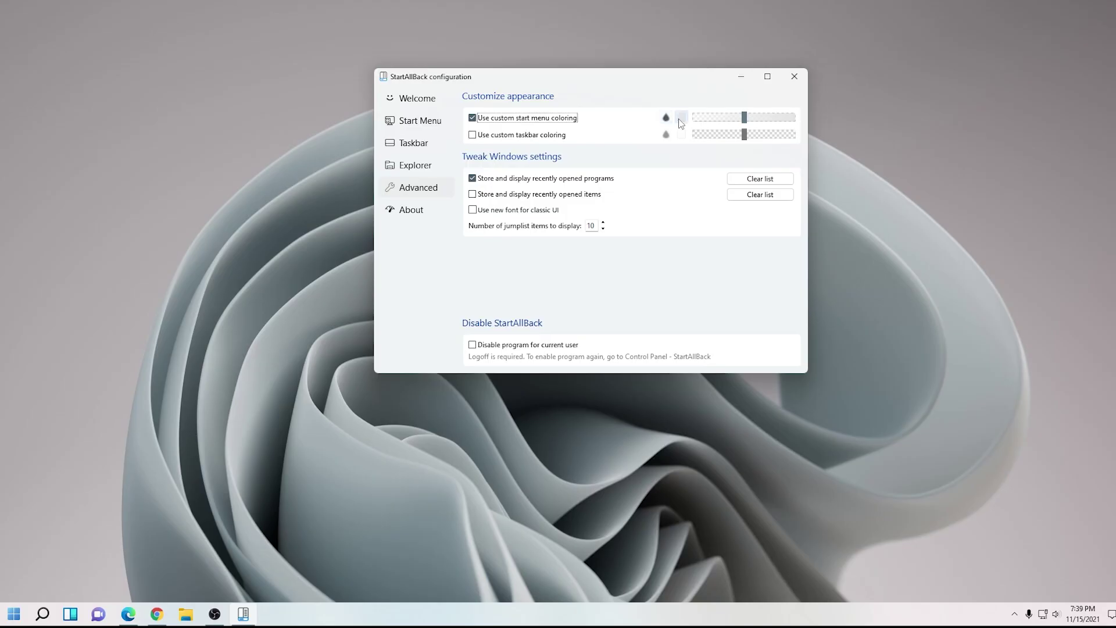
{"action": "left_click", "coordinate": [680, 119]}
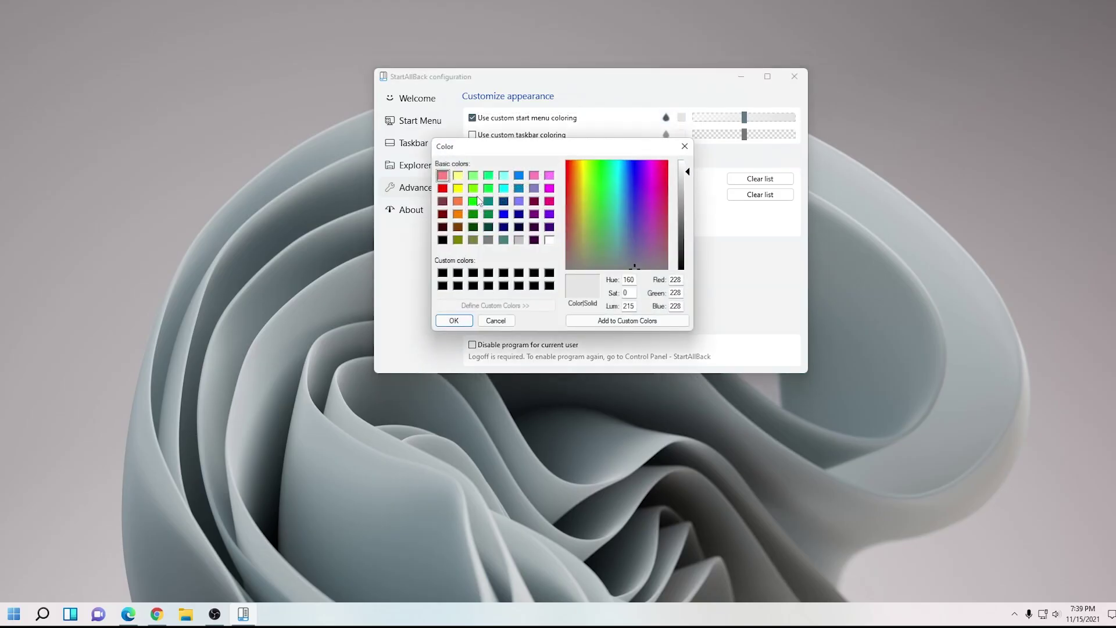
Apply magenta as the Start menu colour and preview it in the Start menu.
{"action": "left_click", "coordinate": [547, 177]}
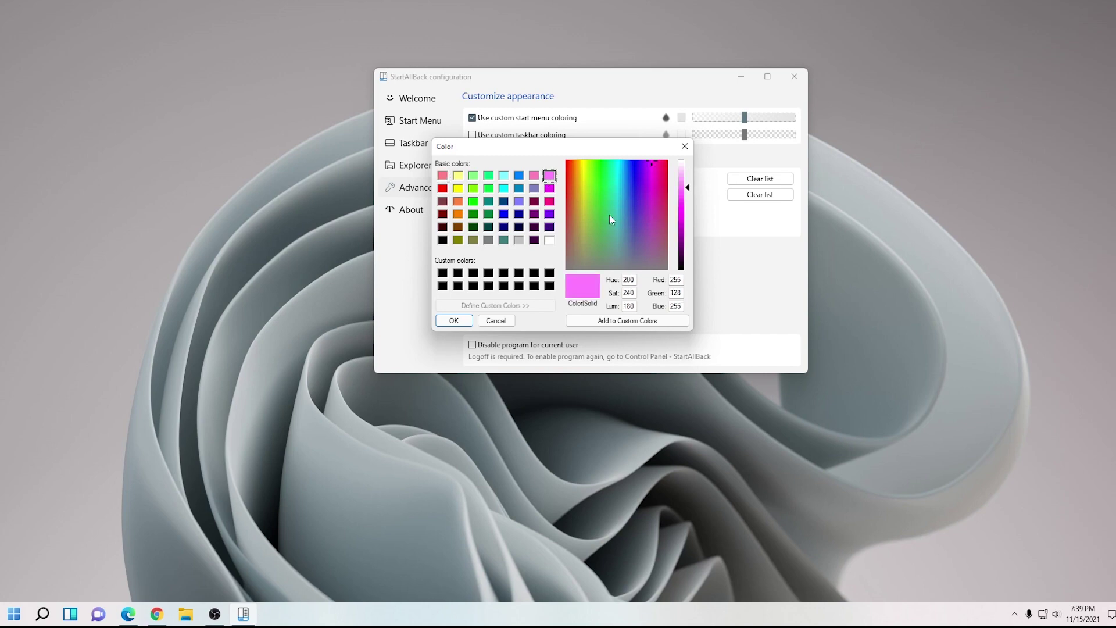
{"action": "left_click", "coordinate": [455, 321]}
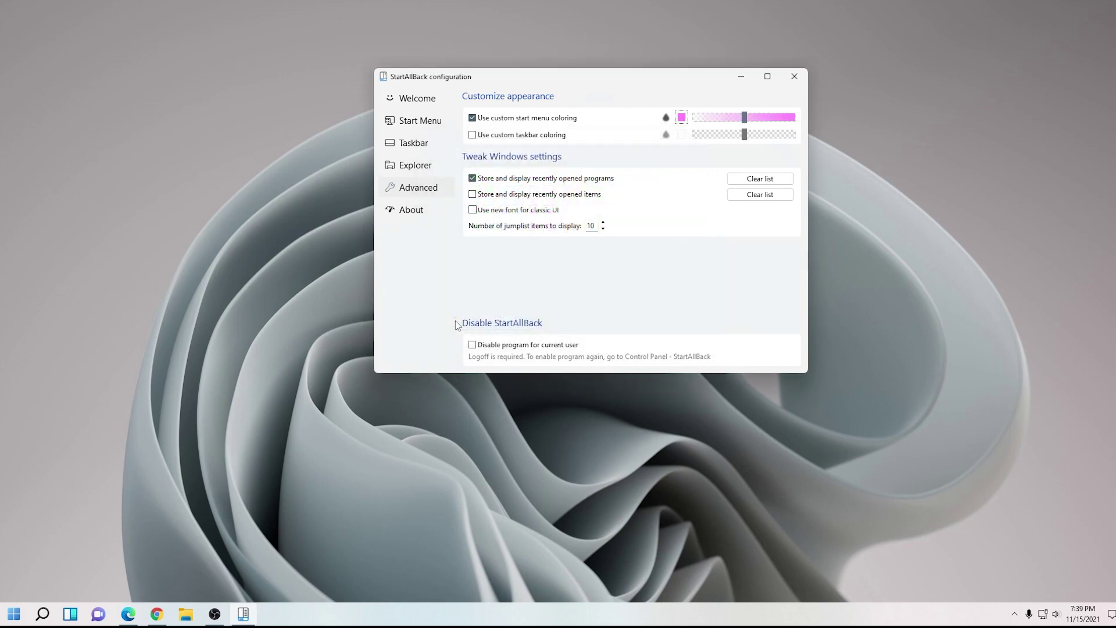
{"action": "left_click", "coordinate": [14, 613]}
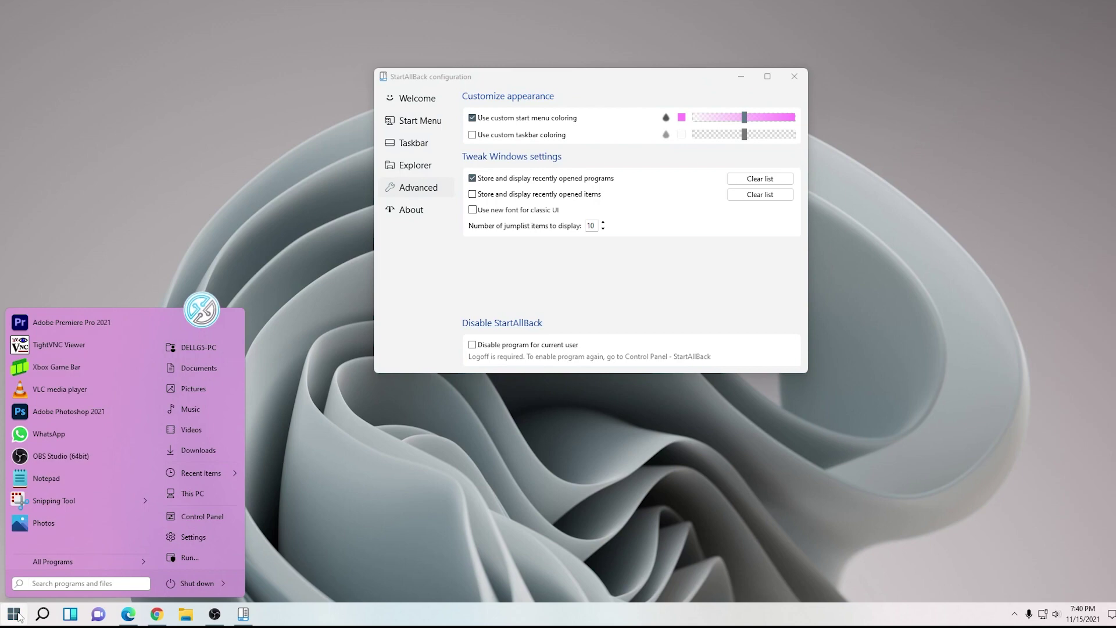
Preview the Start menu at maximum colour intensity, then switch custom Start menu colouring off.
{"action": "left_click_drag", "start_coordinate": [743, 118], "coordinate": [794, 117]}
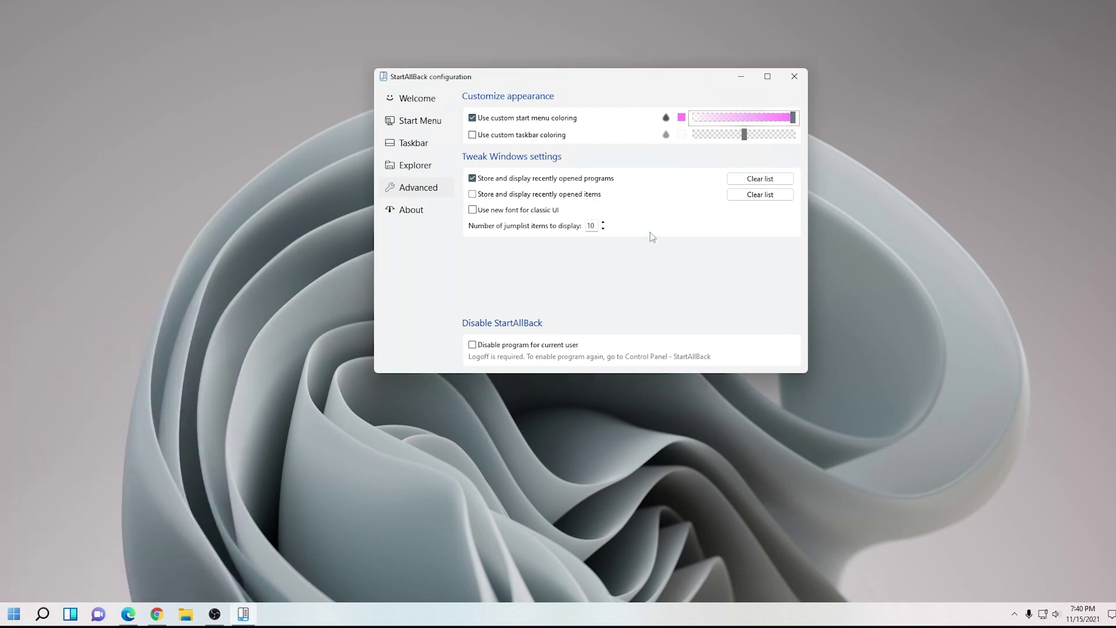
{"action": "left_click", "coordinate": [14, 615]}
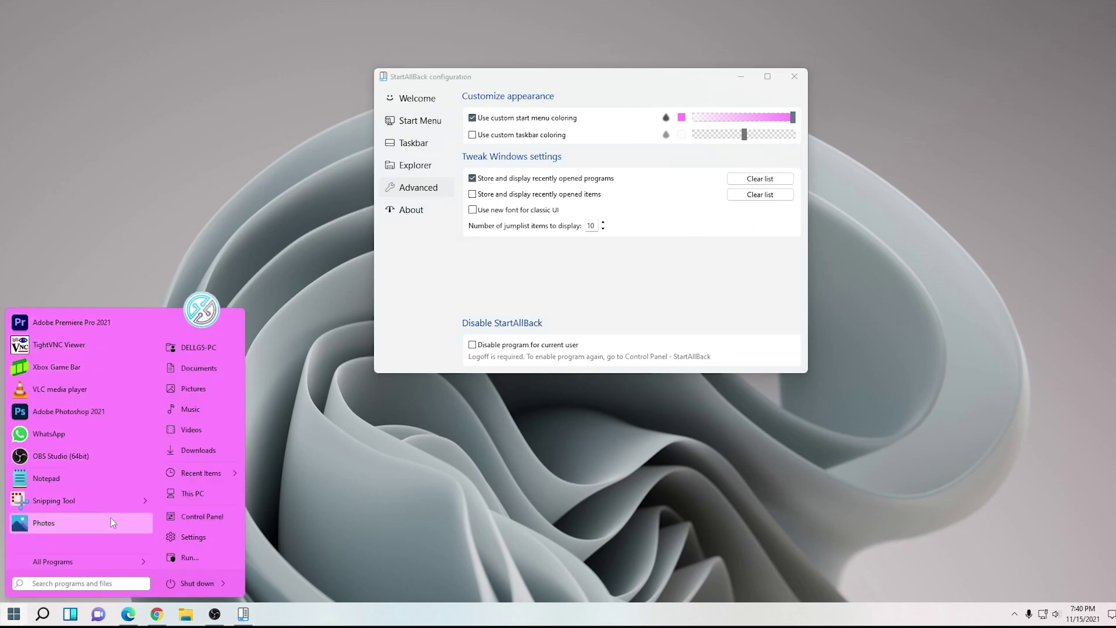
{"action": "left_click", "coordinate": [472, 118]}
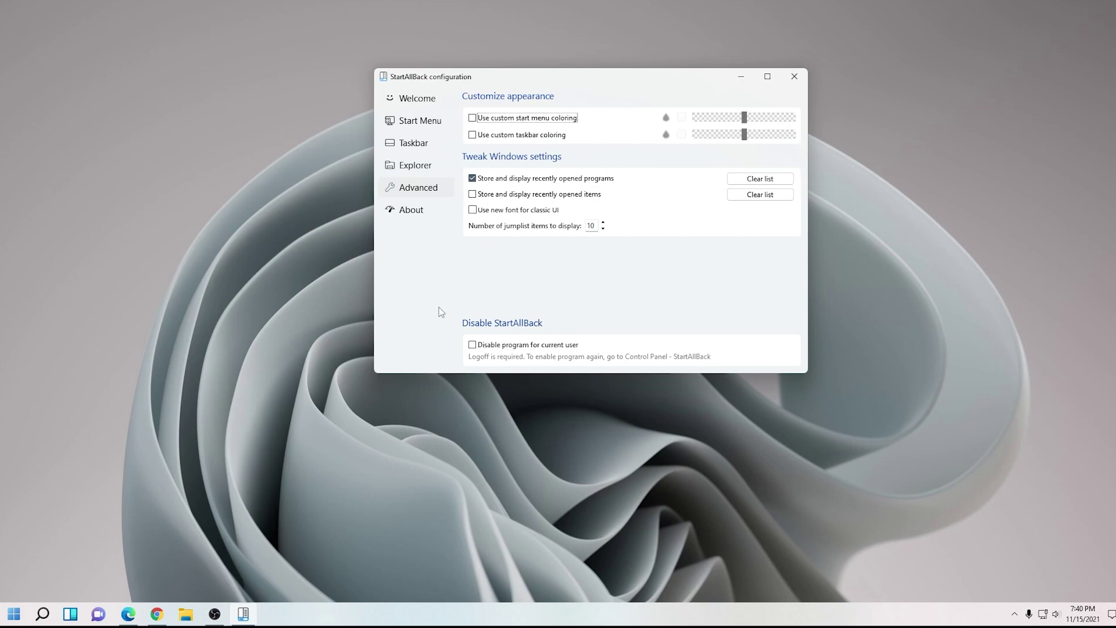
Show the About page with version 3.0.6, 30 trial days left and licence activation.
{"action": "left_click", "coordinate": [438, 219]}
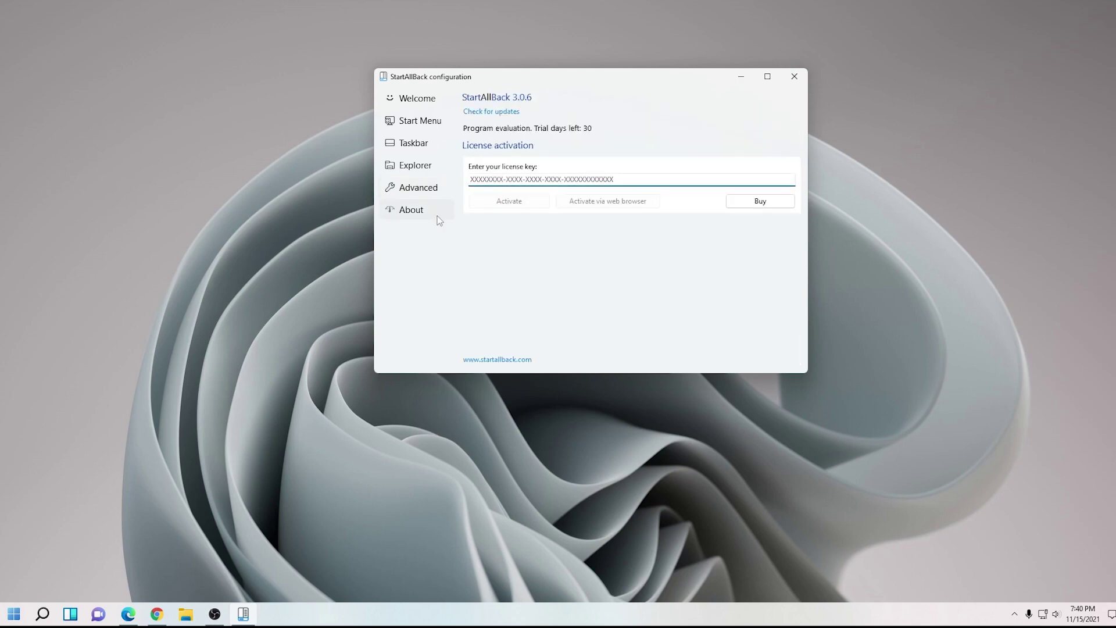